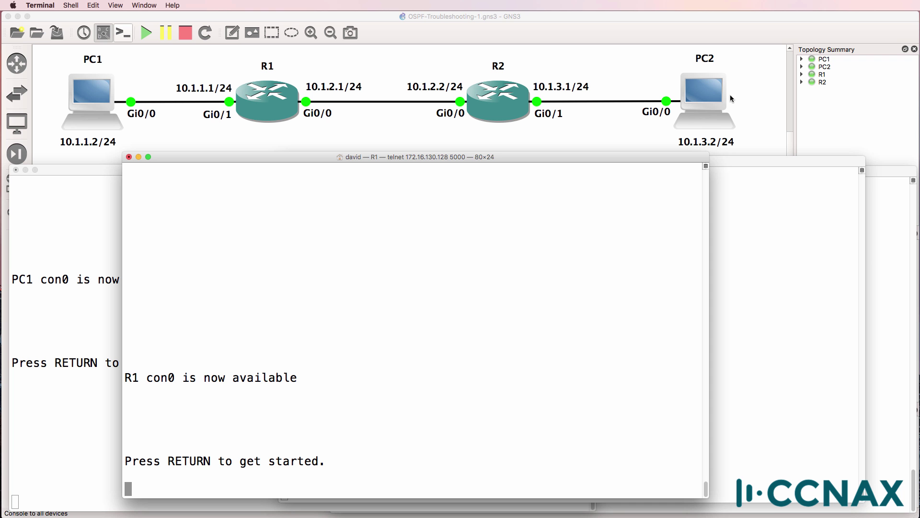
On PC1's console, enter privileged mode and ping PC2 at 10.1.3.2.
left_click(48, 266)
key("Return")
type("en")
key("Return")
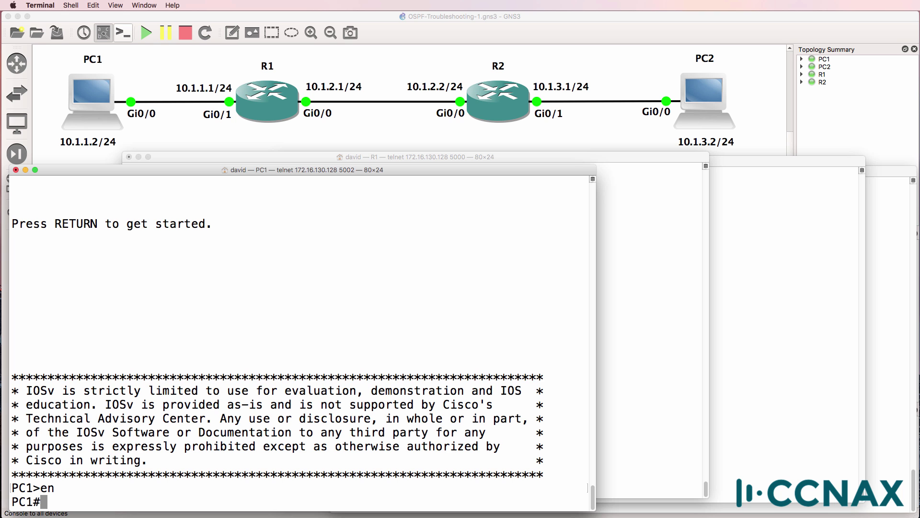
type("ping 10.1.3.2")
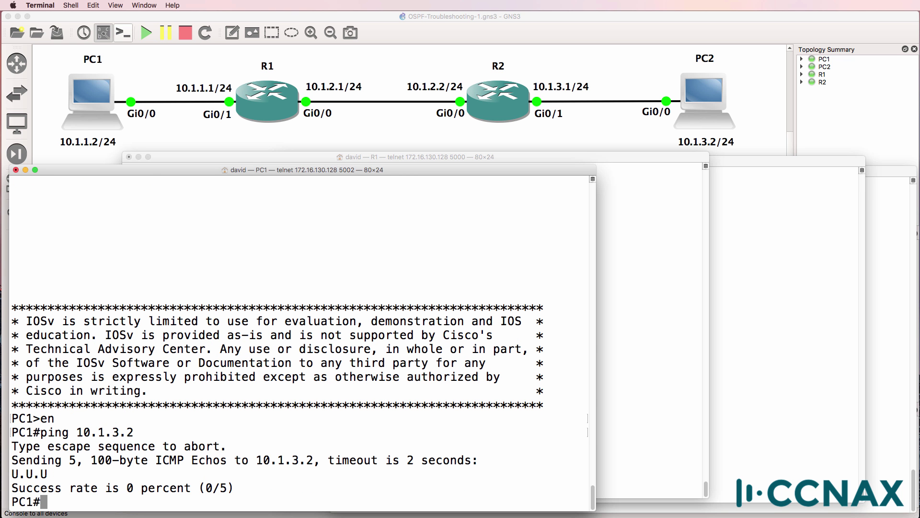
double_click(43, 474)
Disable domain lookup in PC1's global configuration with "no ip domain lookup" and return to privileged mode.
type("conf t")
key("Return")
type("no ip")
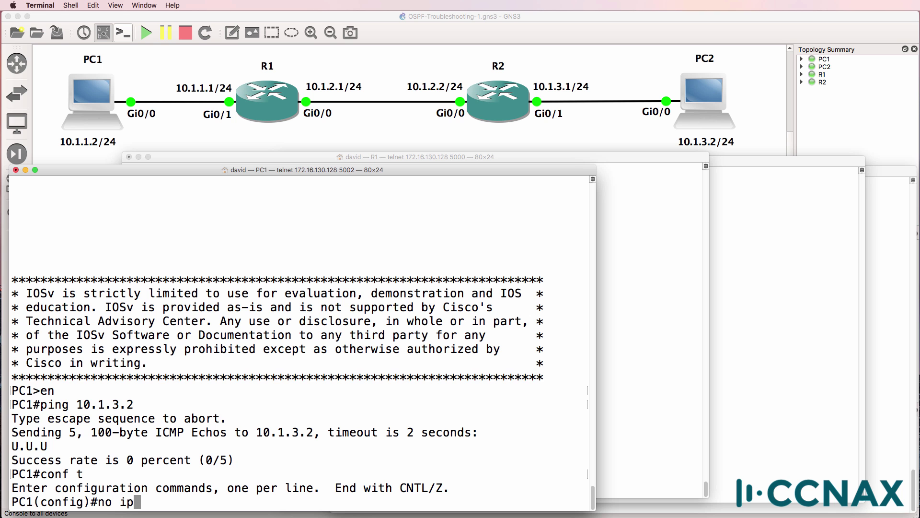
type(" domain l")
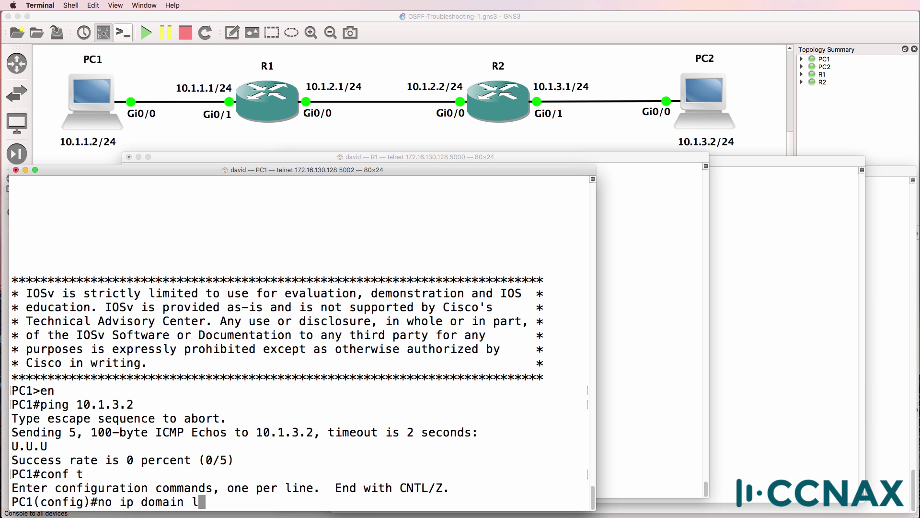
type("ookup")
key("Return")
type("end")
key("Return")
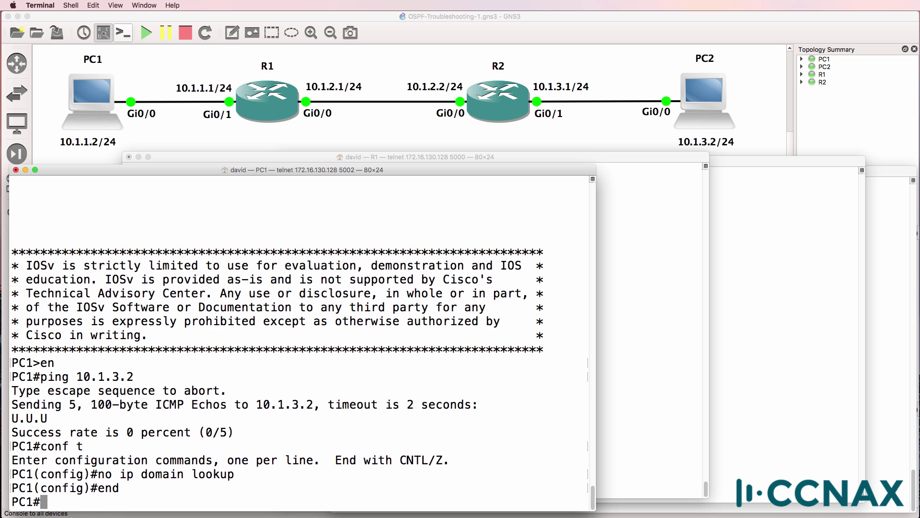
Trace the route from PC1 to 10.1.3.2 and highlight the two hops in the output.
type("traceroute ")
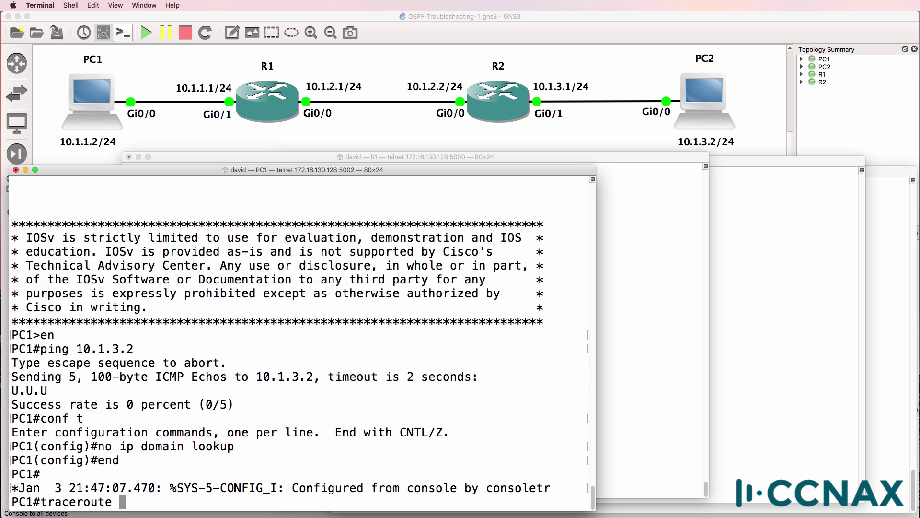
type("10.1.3.2")
key("Return")
left_click_drag(42, 475, 102, 479)
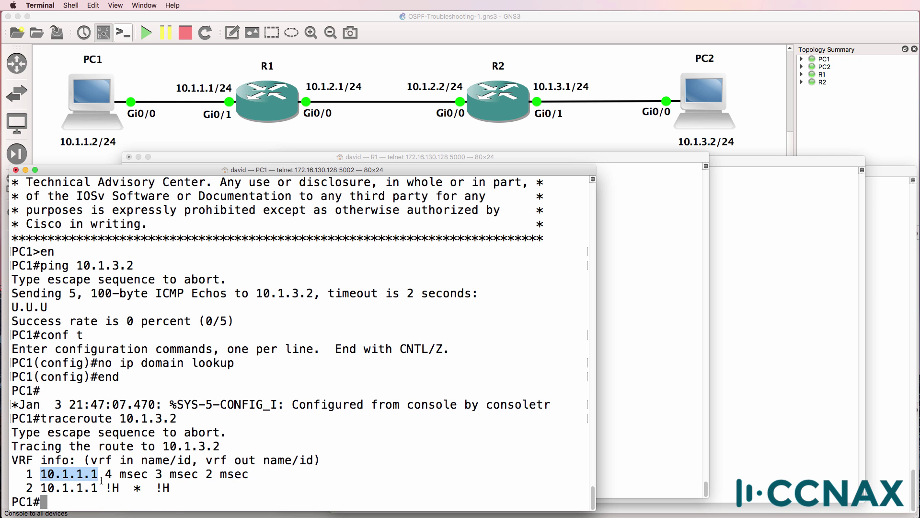
left_click_drag(34, 488, 182, 490)
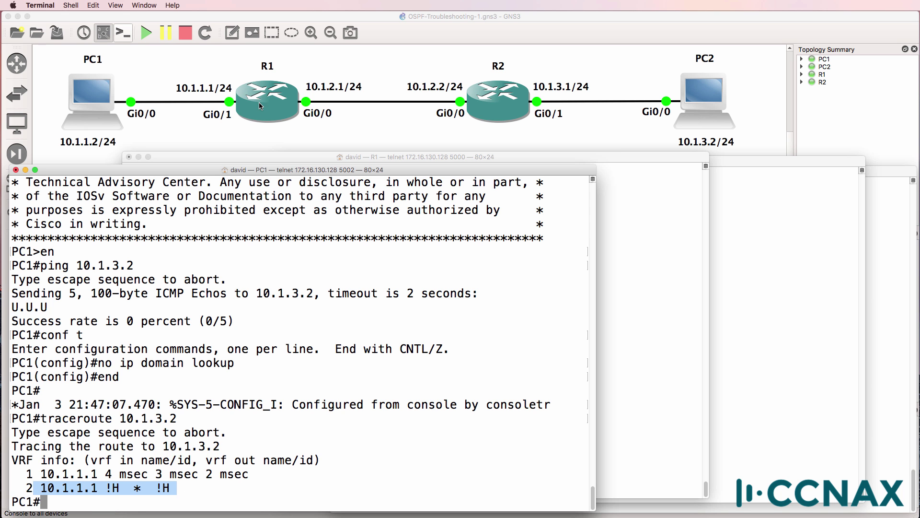
On R1's console, enter privileged mode, show the IP routing table, and highlight the Gi0/1 network and local route entries.
left_click(280, 162)
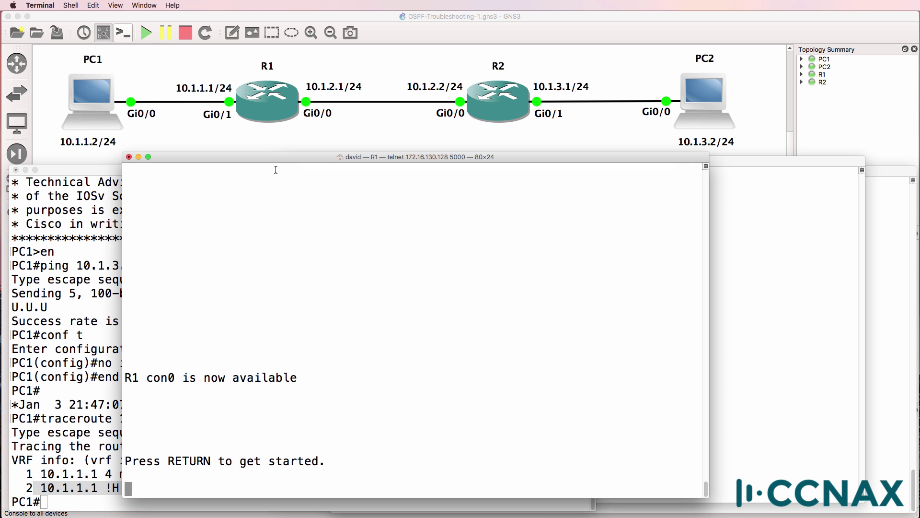
key("Return")
type("en")
key("Return")
type("sh ip route")
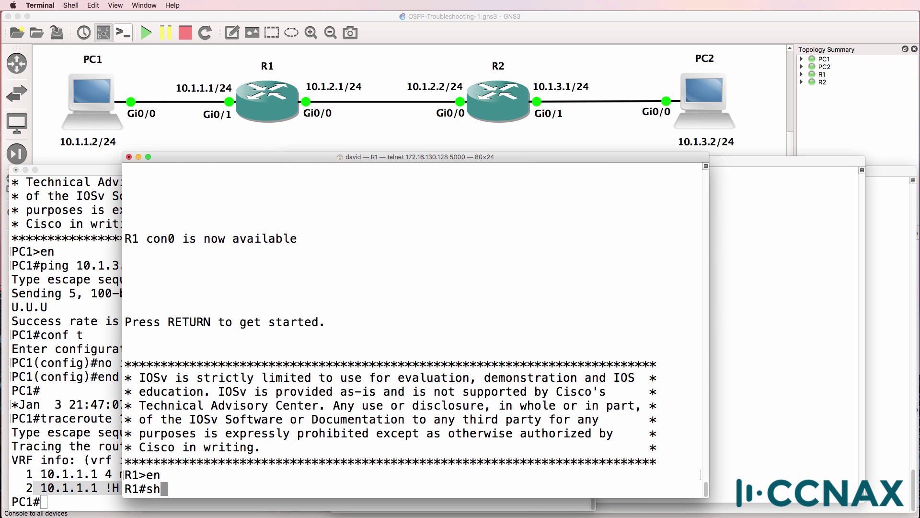
key("Return")
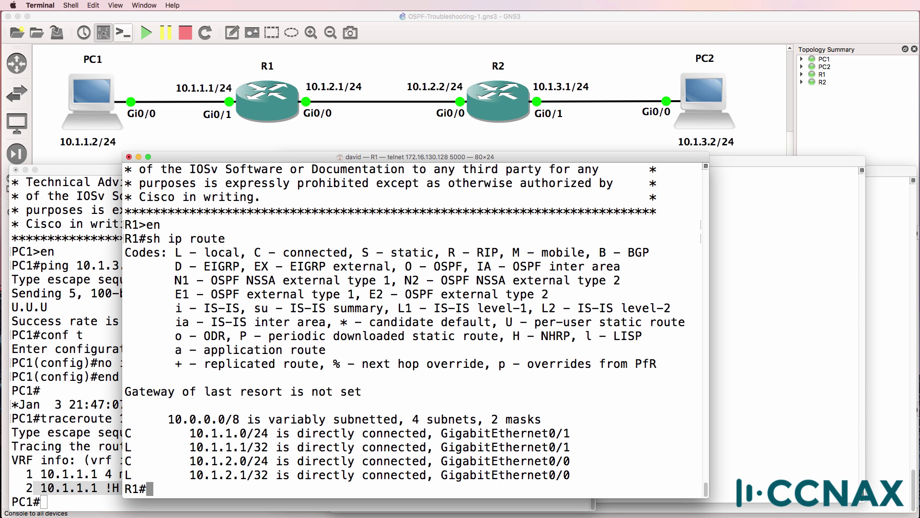
left_click_drag(186, 436, 272, 440)
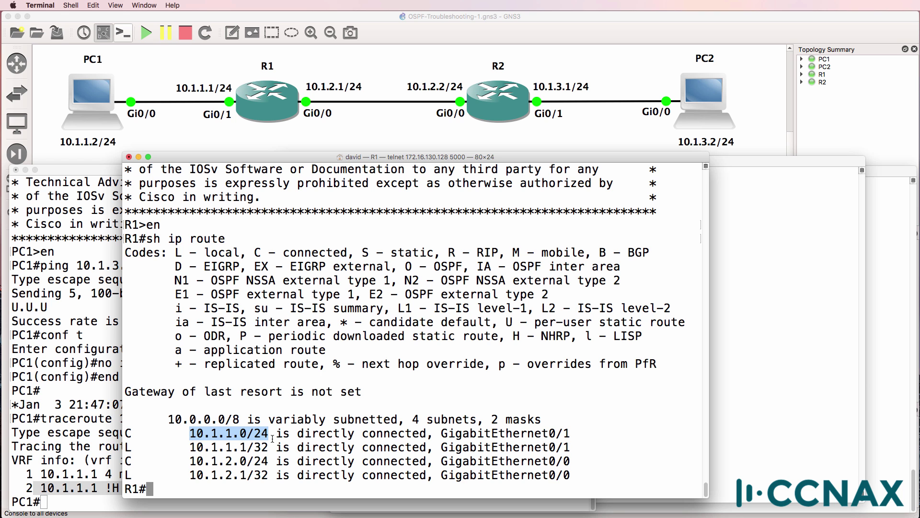
left_click_drag(190, 447, 275, 447)
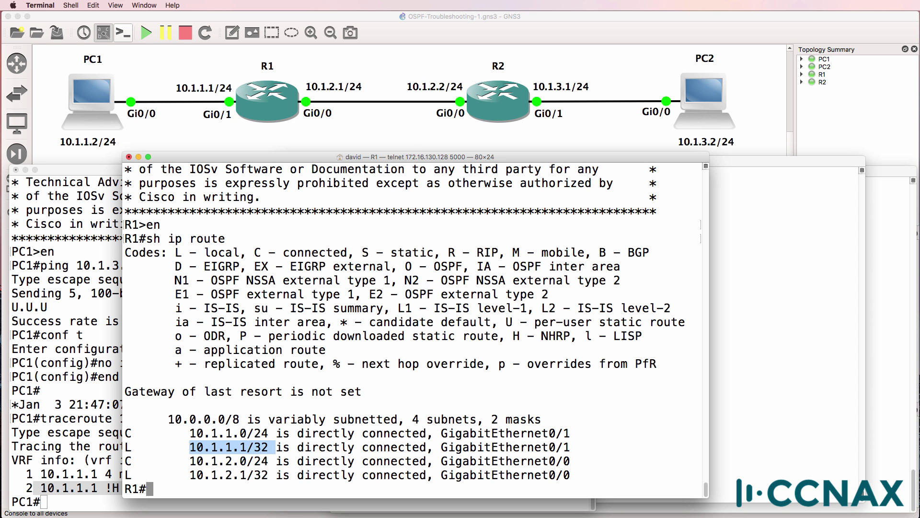
left_click(357, 385)
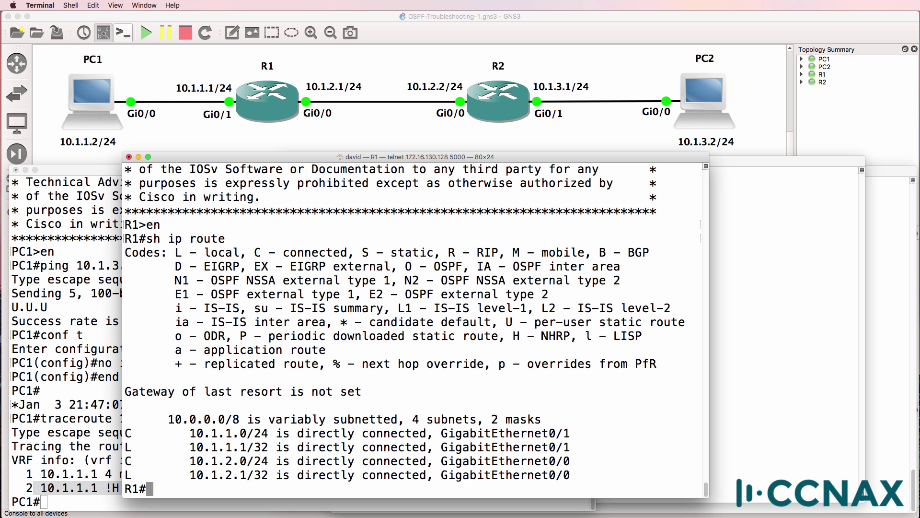
Show R1's IP protocols through the end of the output and highlight the OSPF process and its interface area assignments.
type("sh ip prot")
key("Return")
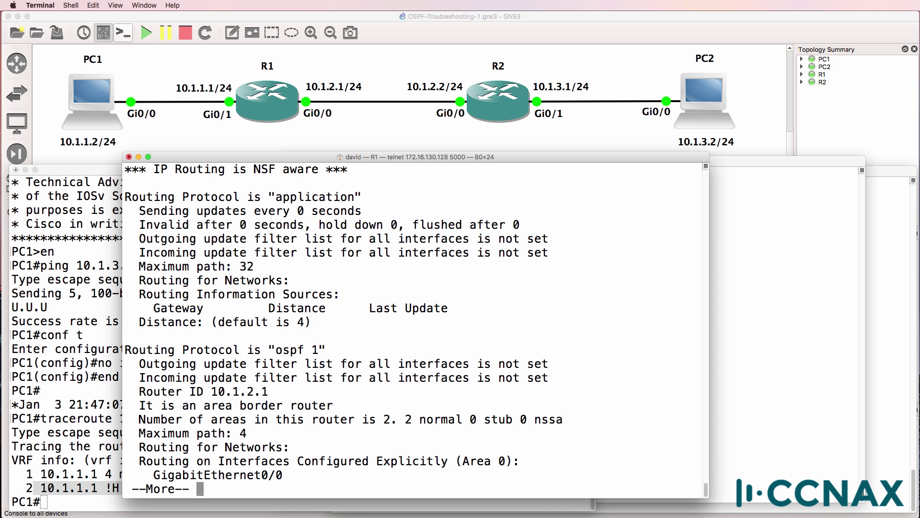
key("space")
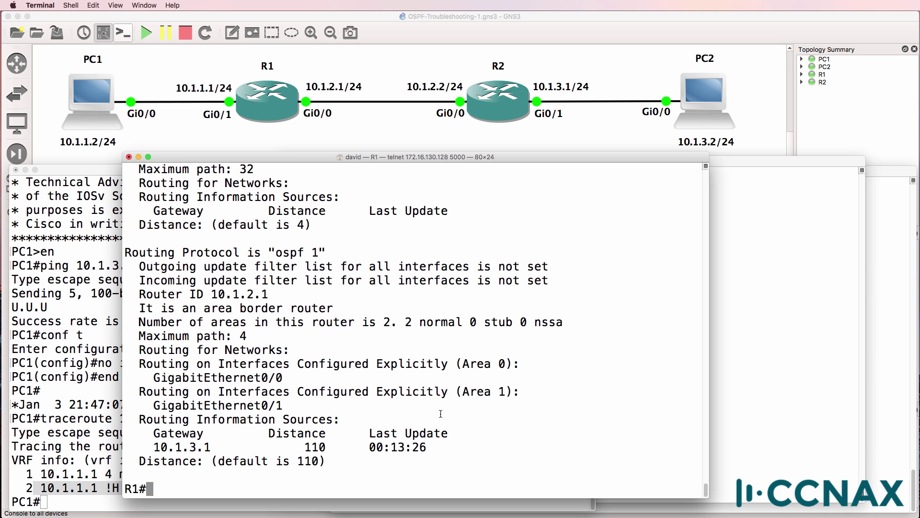
left_click_drag(276, 252, 321, 252)
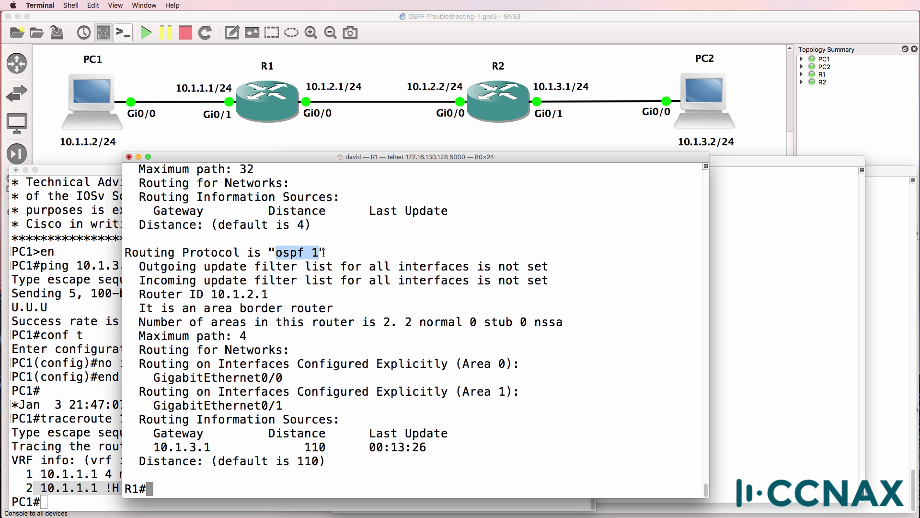
left_click_drag(135, 363, 382, 379)
left_click_drag(149, 377, 285, 378)
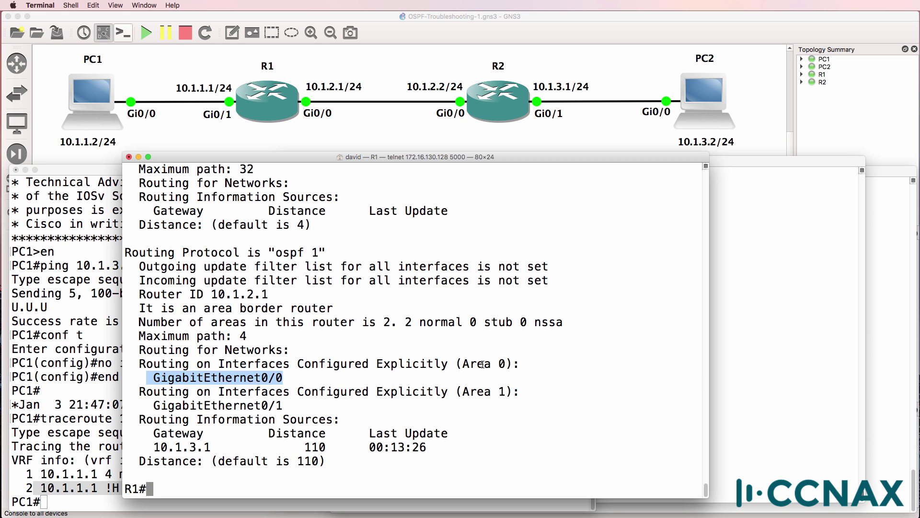
left_click_drag(463, 391, 505, 390)
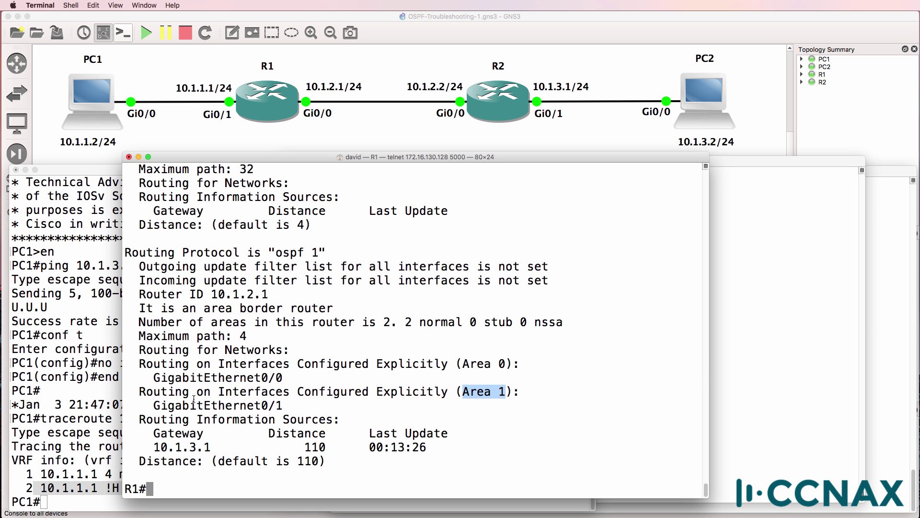
left_click_drag(139, 405, 297, 411)
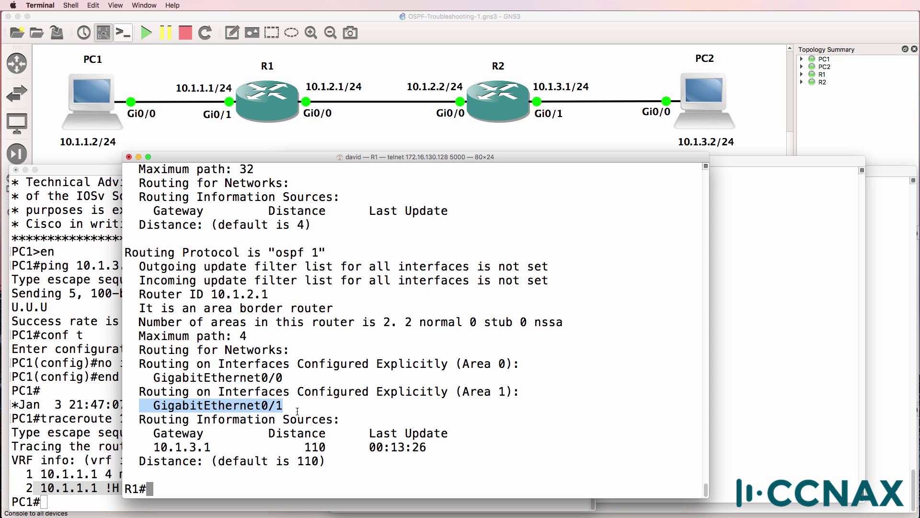
left_click(297, 410)
Show the OSPF neighbors on R1 with "sh ip ospf nei".
type("sh ip so")
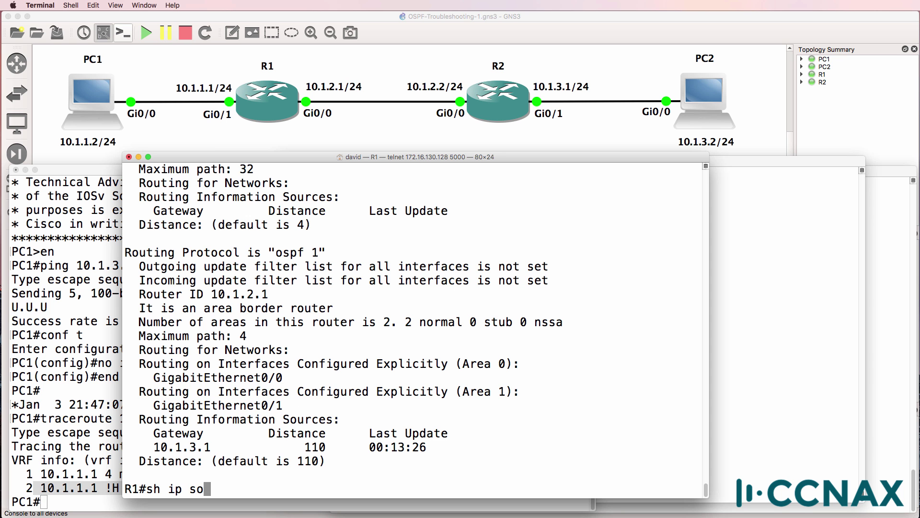
key("BackSpace")
key("BackSpace")
type("ospf nei")
key("Return")
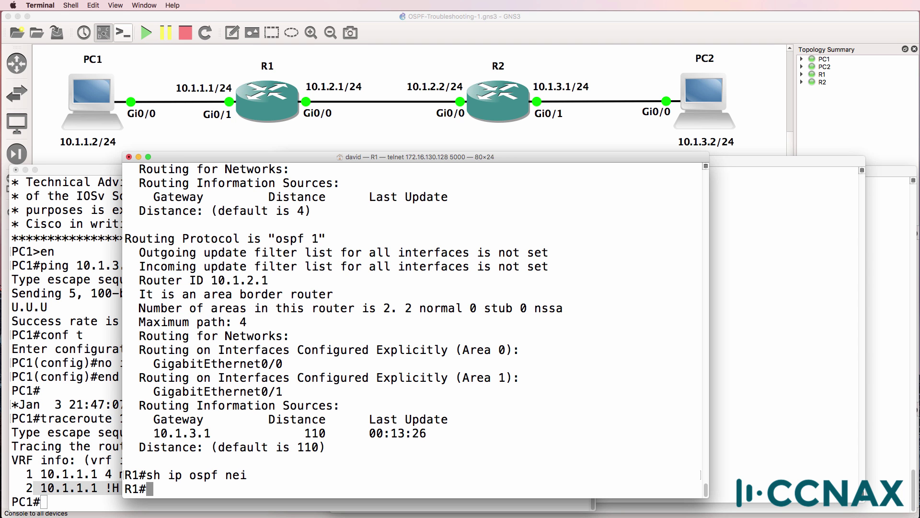
Show the brief OSPF interface list on R1 and highlight the Gi0/0 and Gi0/1 entries with their areas.
type("sh ip so")
key("BackSpace")
key("BackSpace")
type("ospf int")
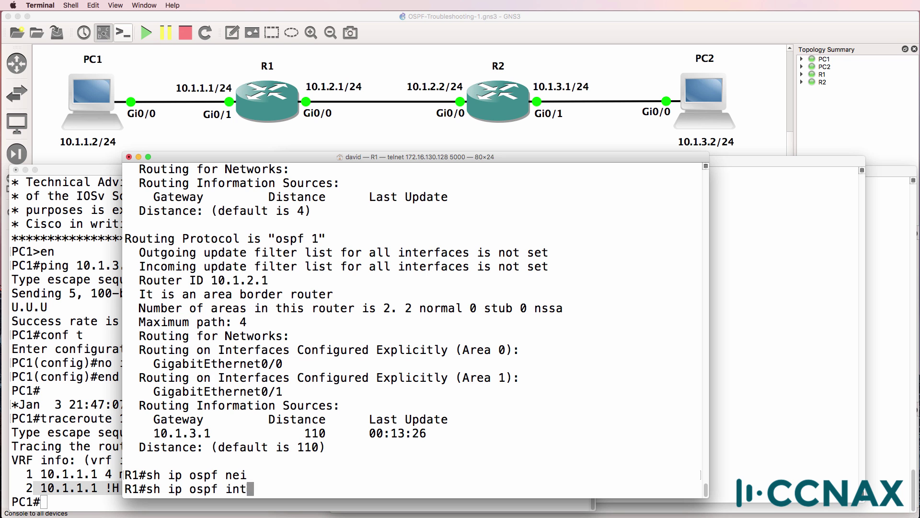
type(" br")
key("Tab")
key("Return")
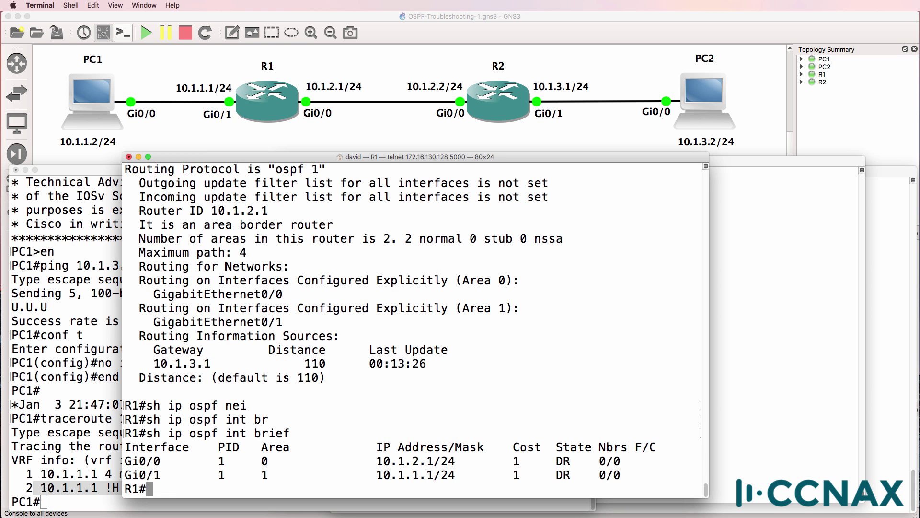
left_click_drag(126, 460, 276, 463)
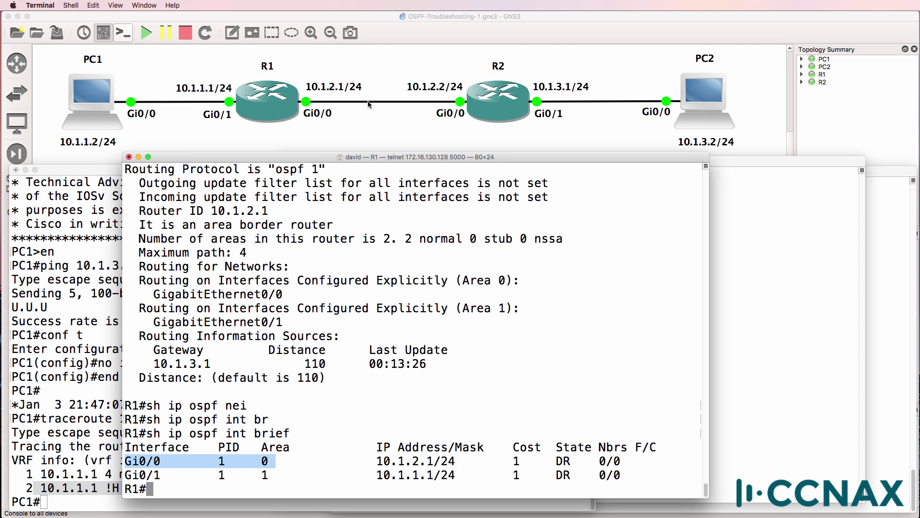
left_click_drag(125, 474, 276, 478)
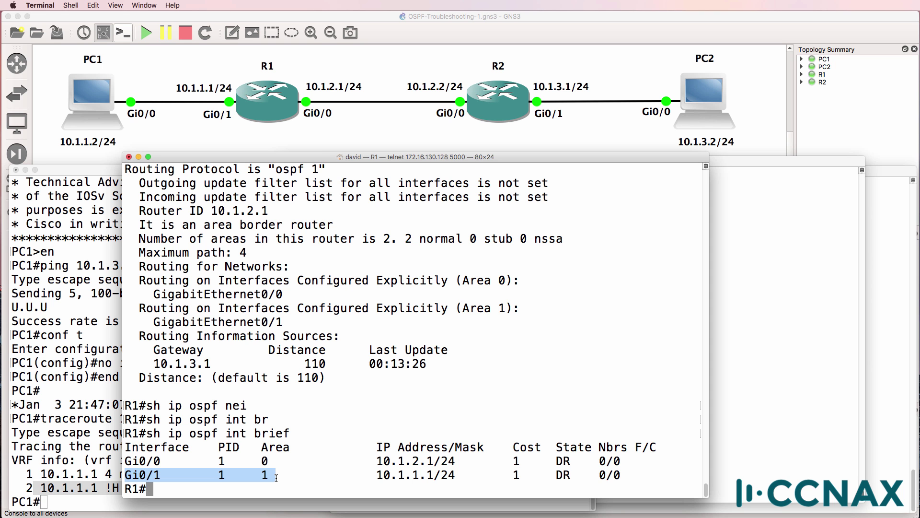
On R2's console, enter privileged mode, show the complete IP protocols output, and highlight the OSPF process.
left_click(726, 346)
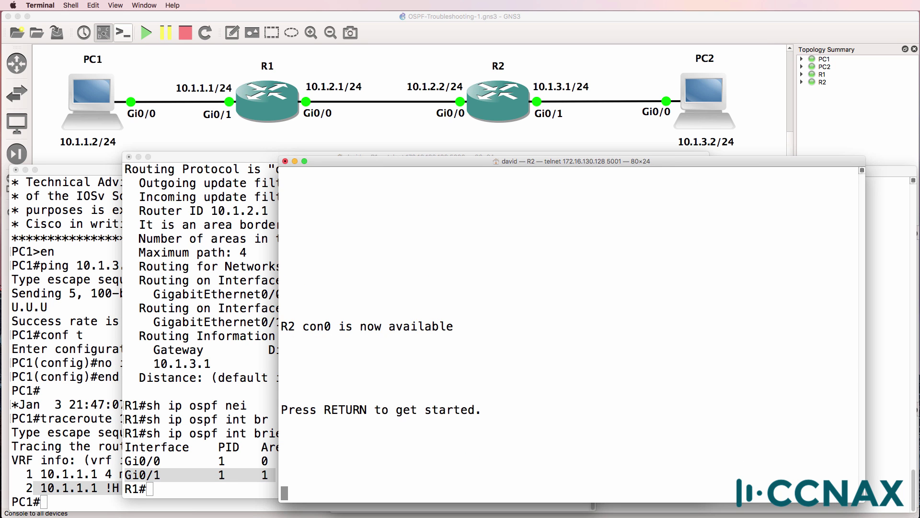
key("Return")
key("Return")
type("en")
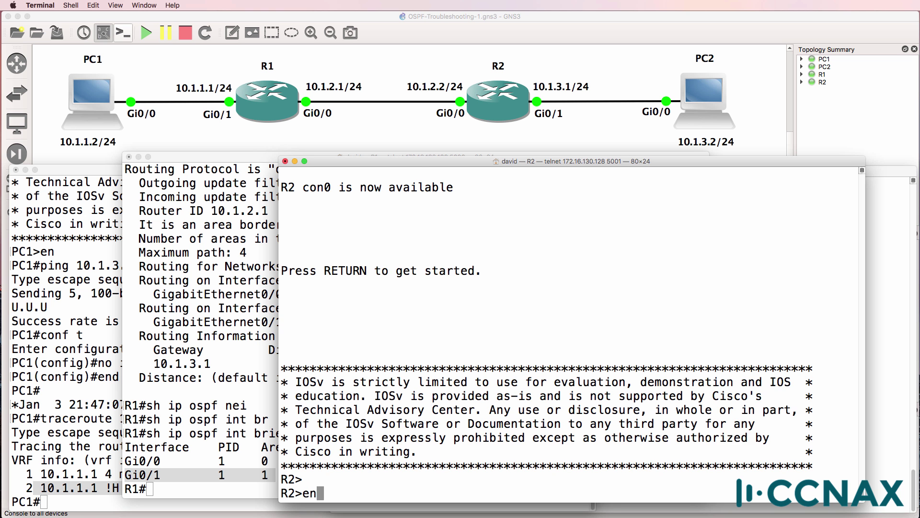
key("Return")
type("sh ip pro")
key("Return")
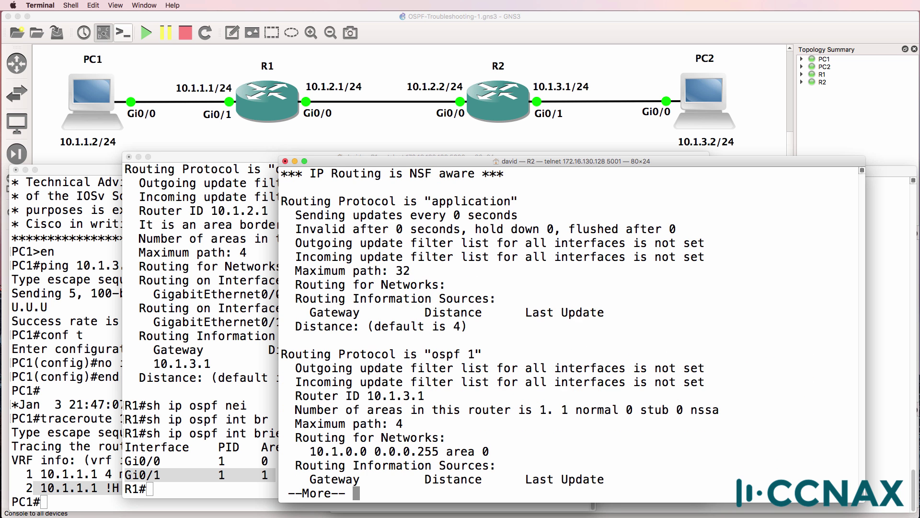
key("space")
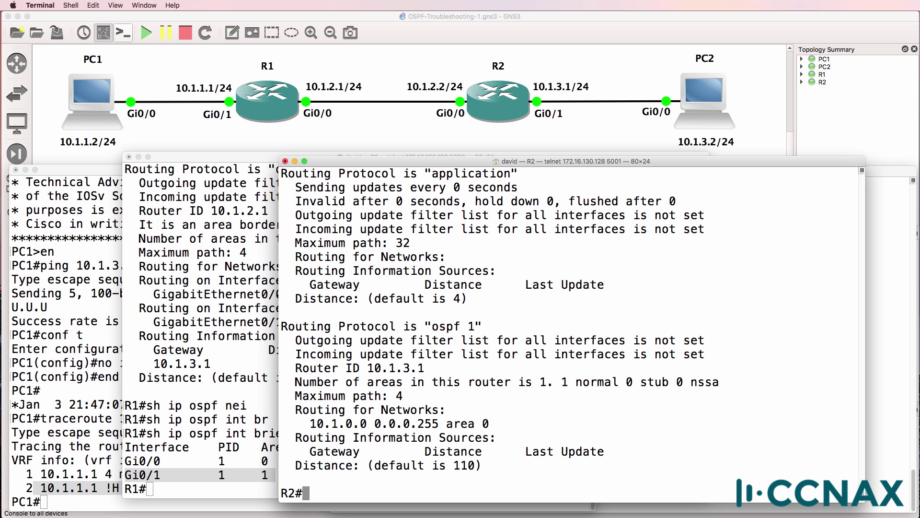
left_click_drag(432, 326, 475, 326)
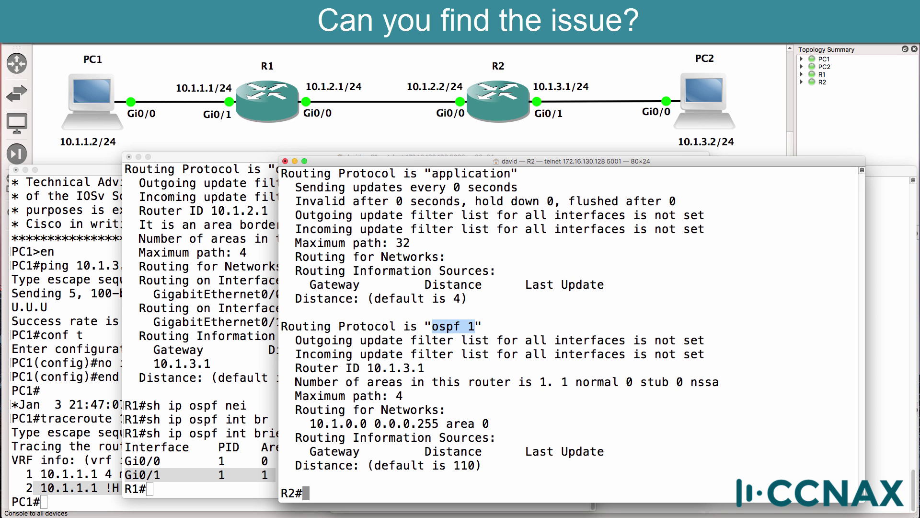
Show the brief OSPF interface list on R2 and highlight the Routing for Networks statement in the earlier protocols output.
type("sh ip ")
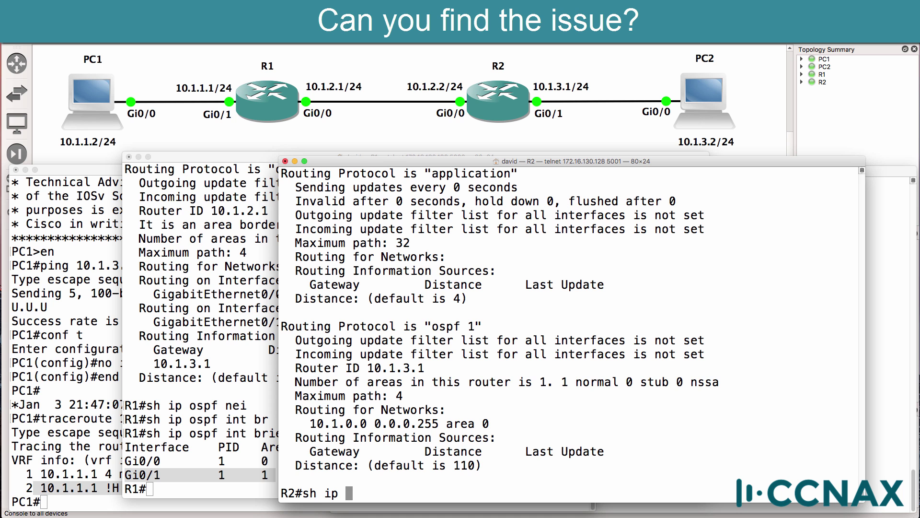
type("ospf int brief")
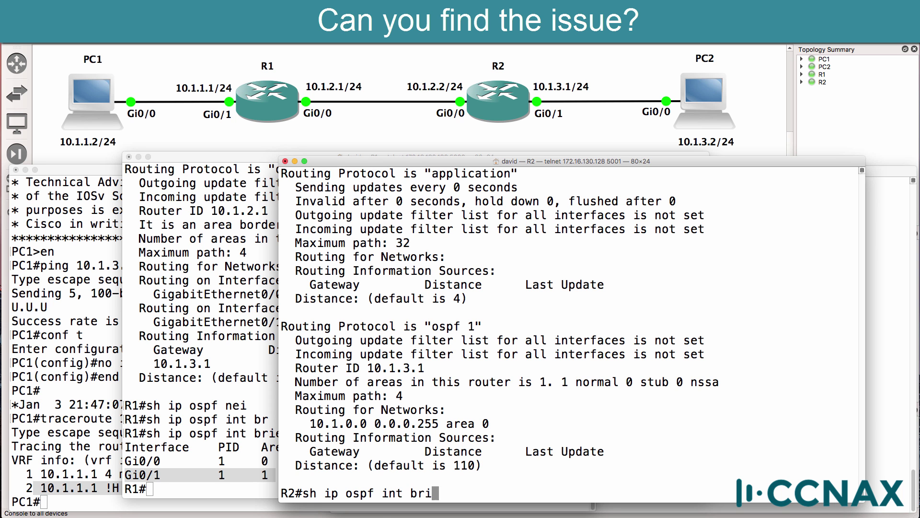
key("Return")
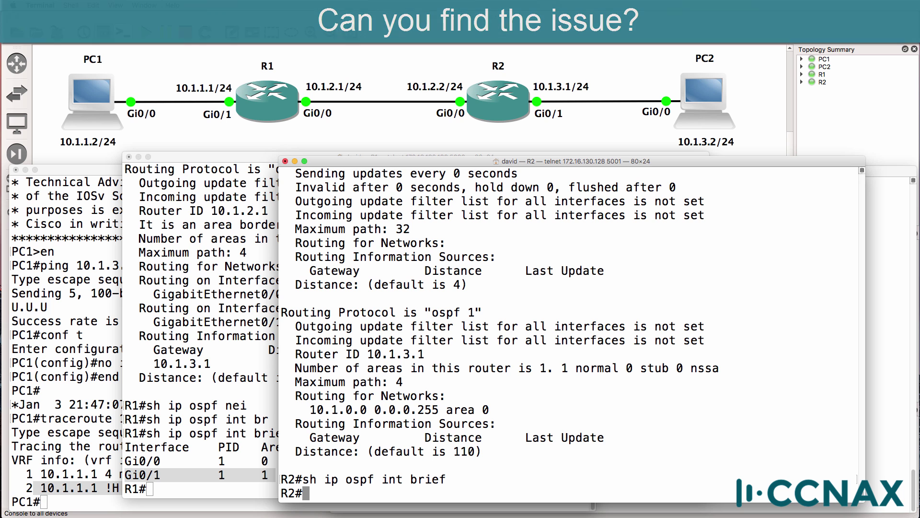
left_click_drag(290, 395, 514, 415)
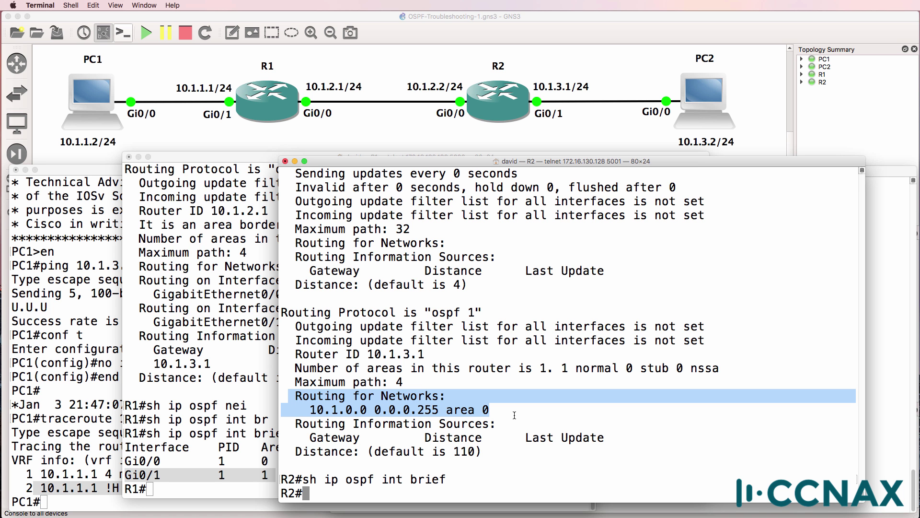
Highlight the network address and wildcard mask in the OSPF network statement of R2's IP protocols output.
left_click_drag(310, 410, 439, 412)
left_click_drag(375, 410, 412, 410)
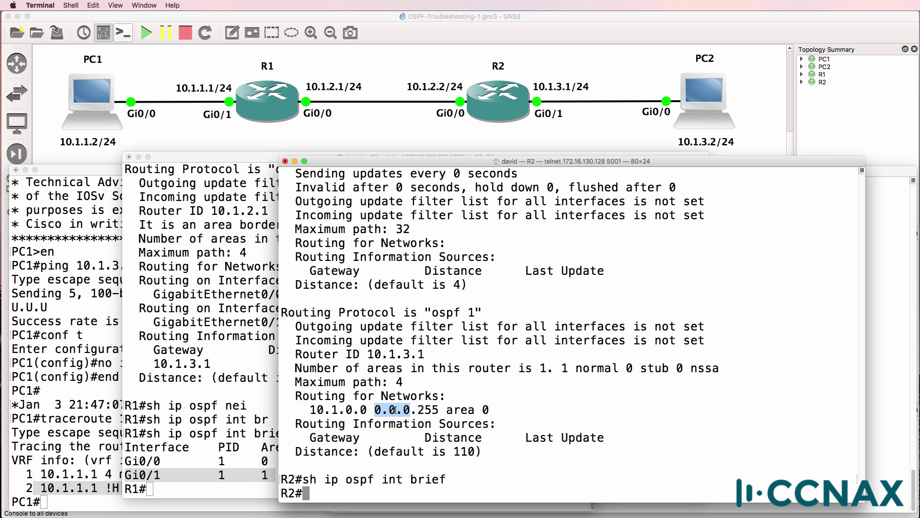
left_click_drag(309, 410, 356, 409)
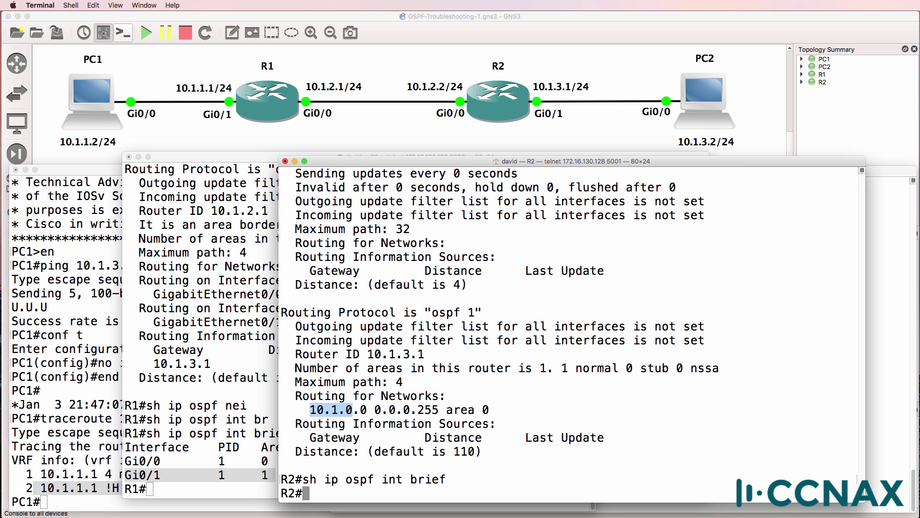
Show the brief IP interface list on R2 and highlight the addresses of GigabitEthernet0/0 and GigabitEthernet0/1.
type("sh ip int brief")
key("Return")
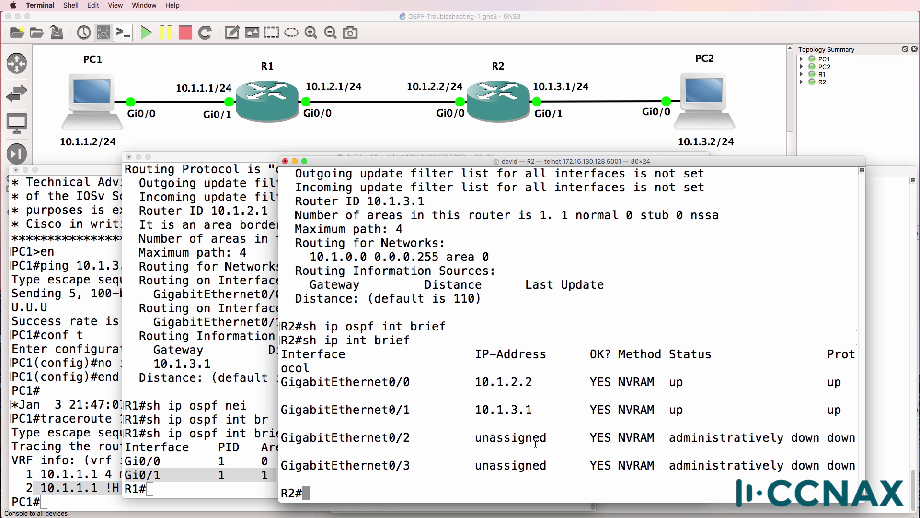
left_click_drag(476, 382, 536, 383)
left_click_drag(475, 410, 547, 411)
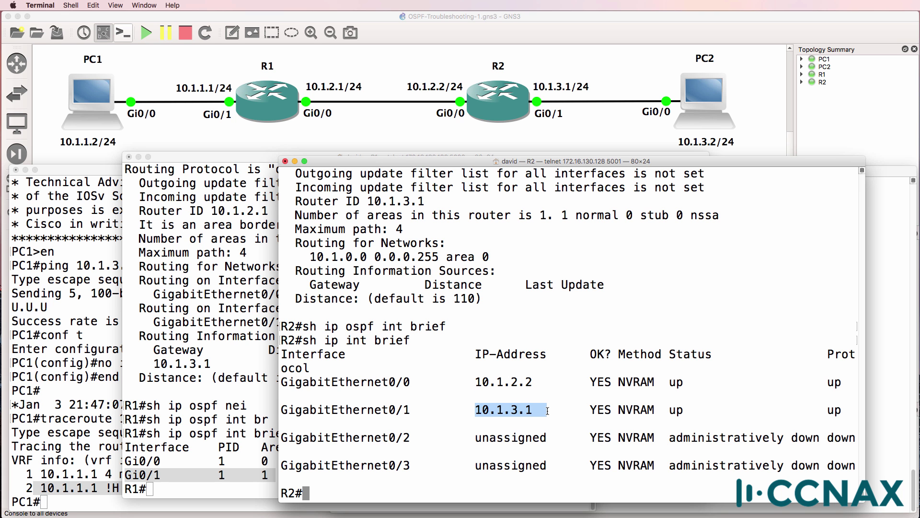
Query R2's OSPF interfaces, show the ospf section of its running configuration, and highlight the router ospf and network lines.
type("sh ip ospf int")
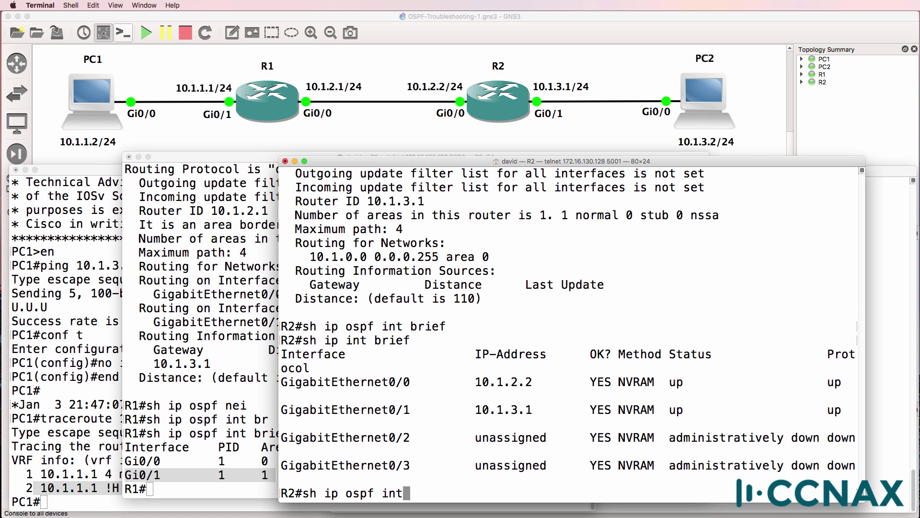
key("Return")
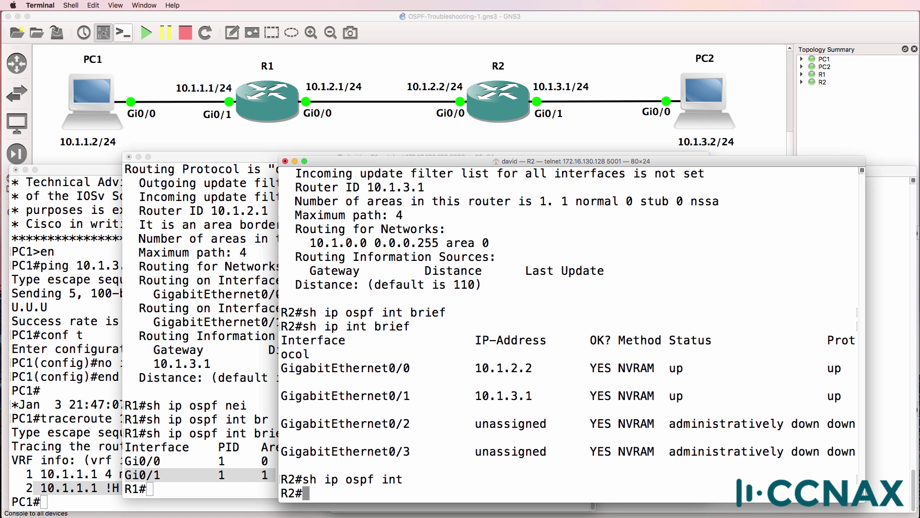
type("sh run | se")
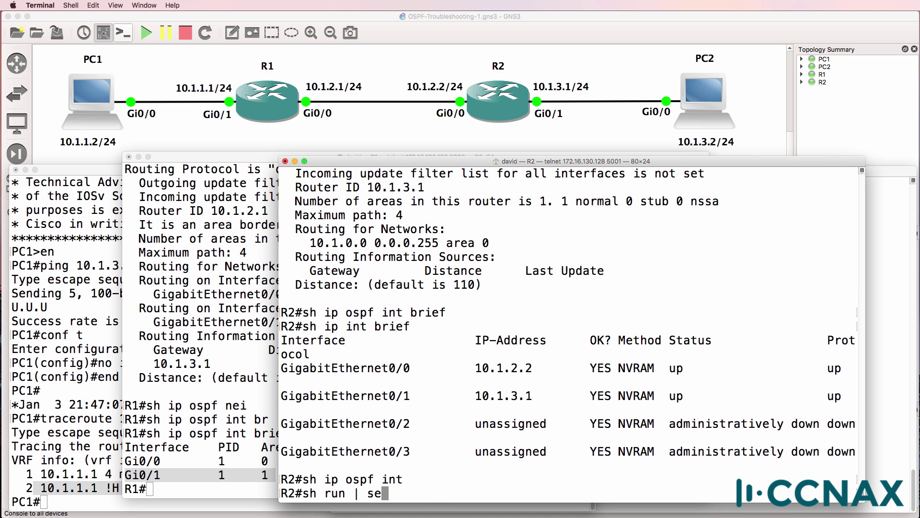
key("Tab")
type("ospf")
key("Return")
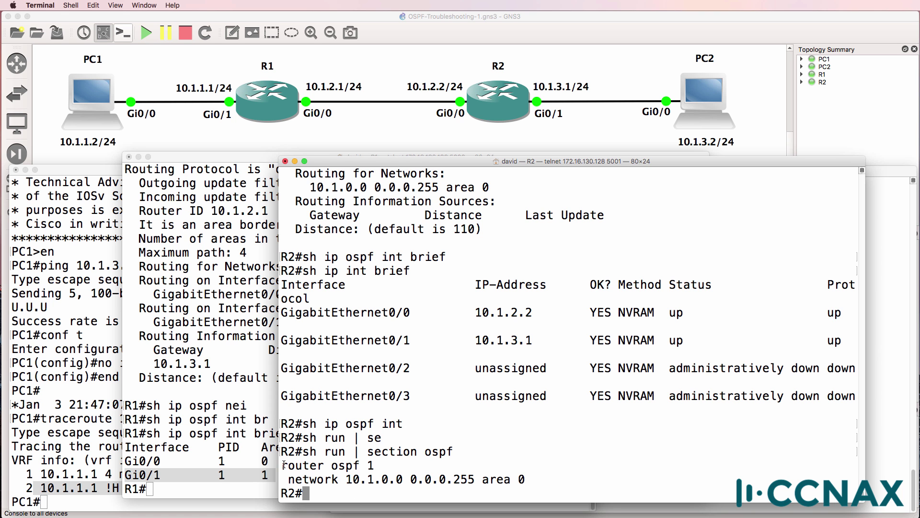
left_click_drag(282, 464, 411, 460)
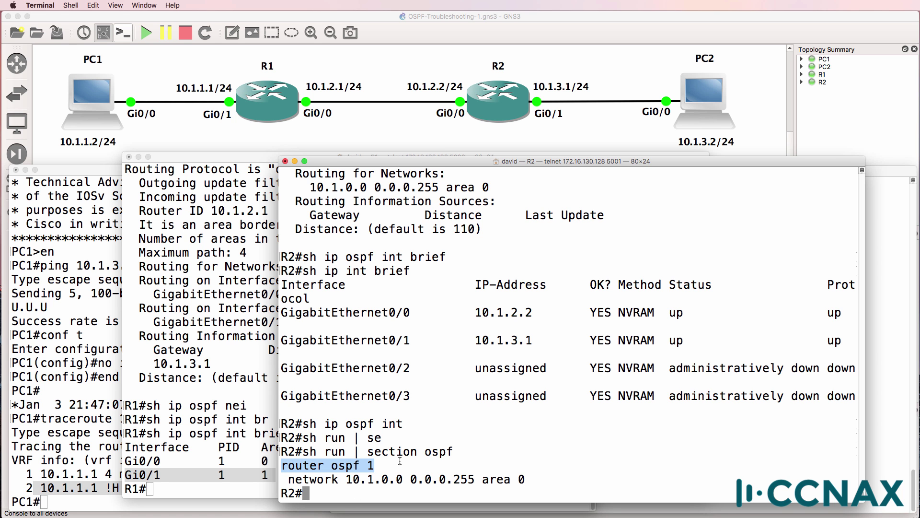
left_click_drag(288, 479, 531, 478)
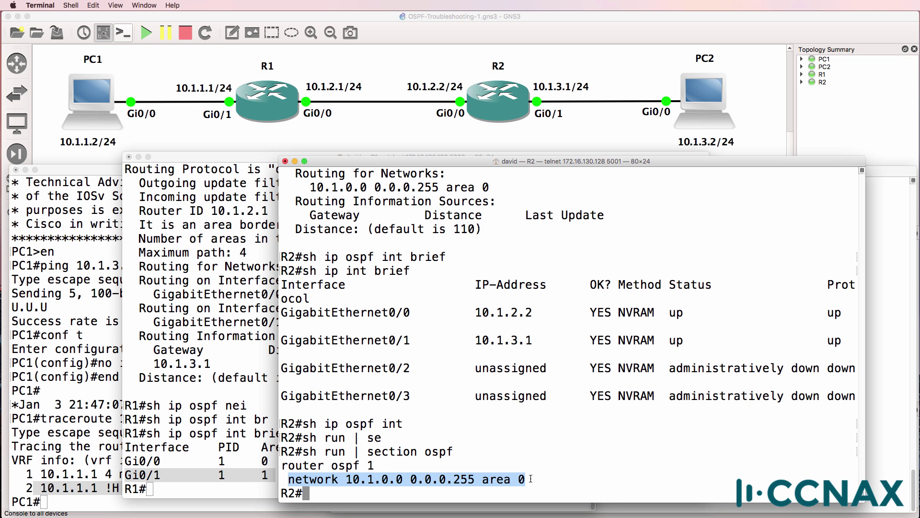
In R2's configuration for OSPF process 1, remove the network statement "network 10.1.0.0 0.0.0.255 area 0".
type("conf t")
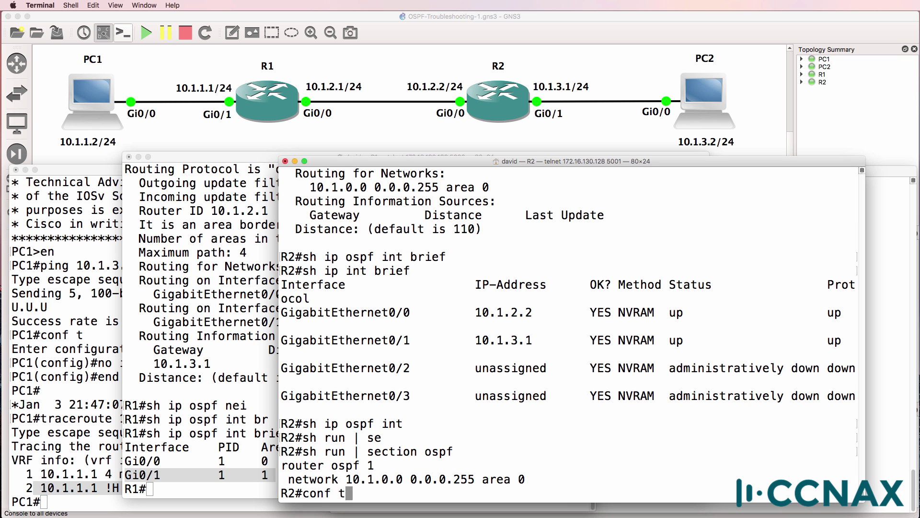
key("Return")
type("router ospf")
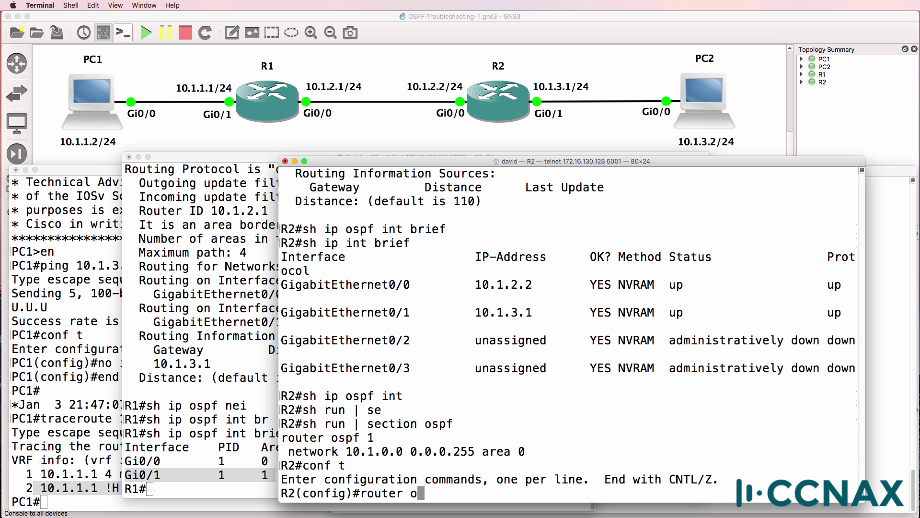
key("BackSpace")
key("BackSpace")
type("pf 1")
key("Return")
type("no")
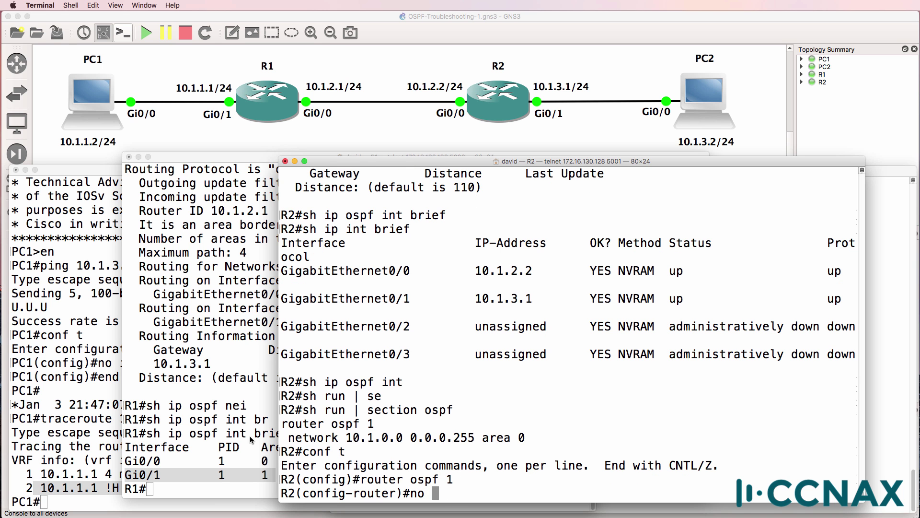
left_click_drag(289, 437, 527, 434)
right_click(528, 435)
left_click(556, 490)
right_click(582, 450)
left_click(586, 456)
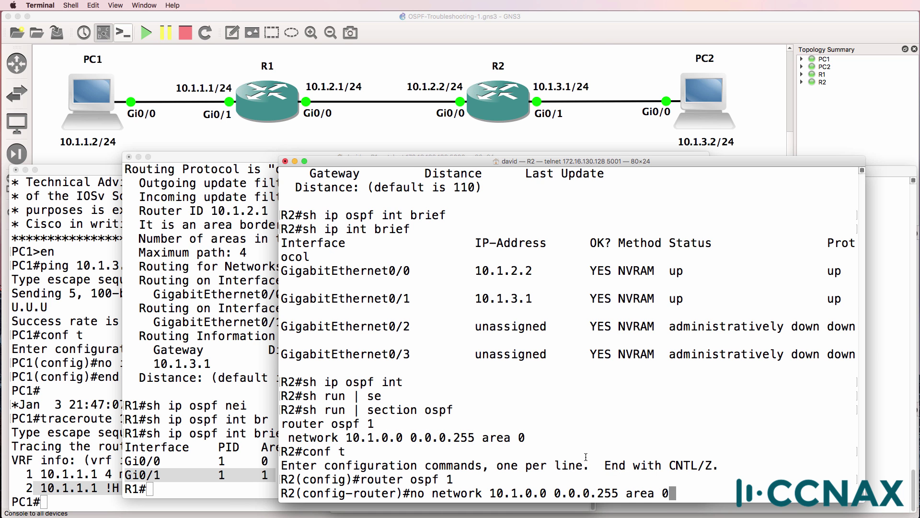
key("Return")
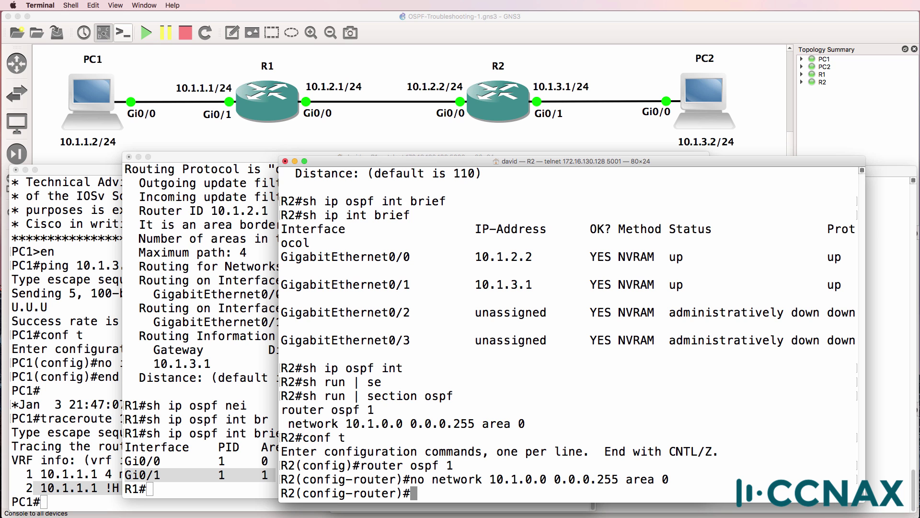
Add "network 10.1.0.0 0.0.255.255 area 0" to R2's OSPF process and exit configuration mode.
type("net")
key("Tab")
type("10.1.0.")
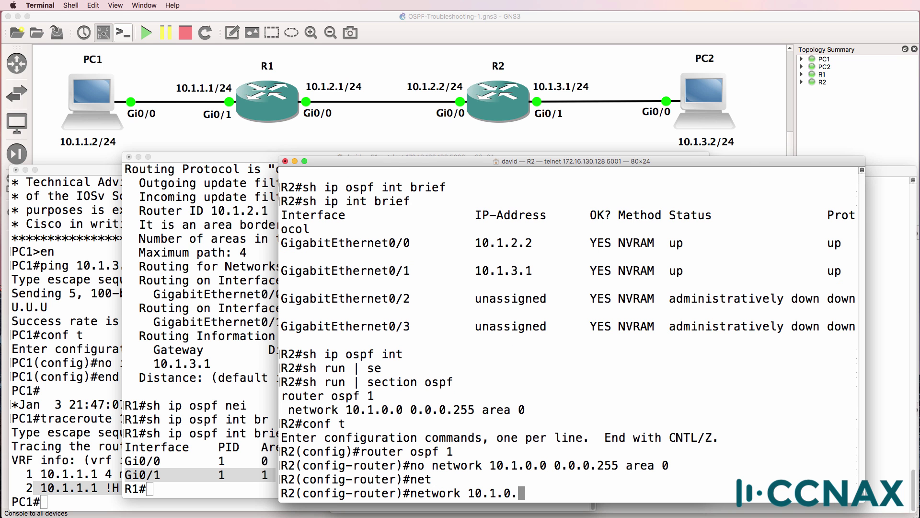
type("0 0.0.255.255")
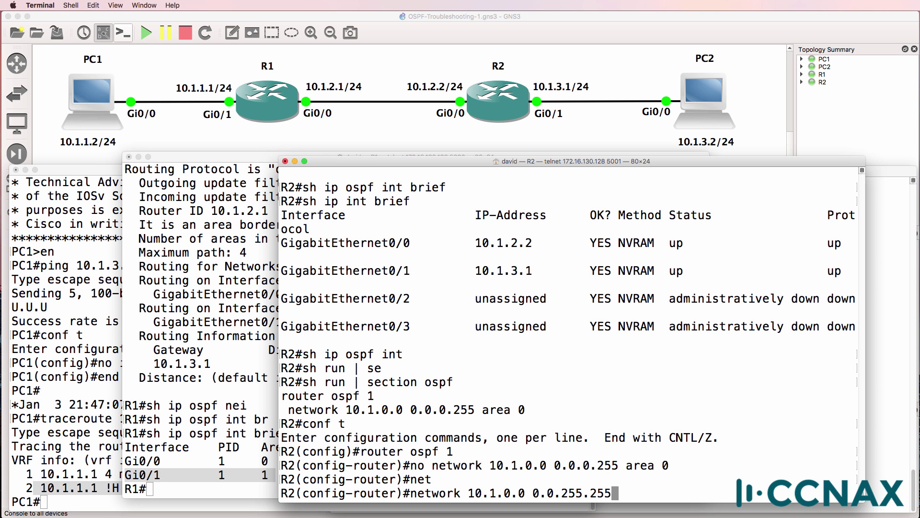
type(" area 0")
key("Return")
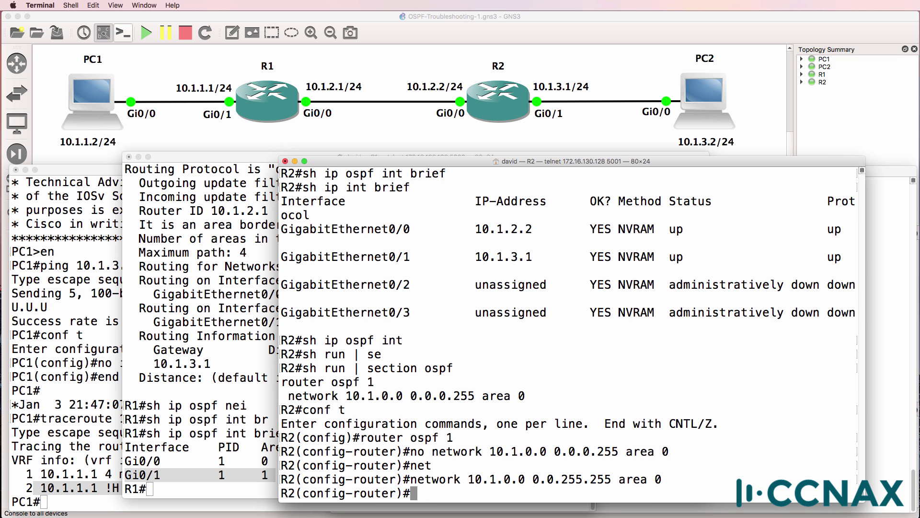
type("end")
key("Return")
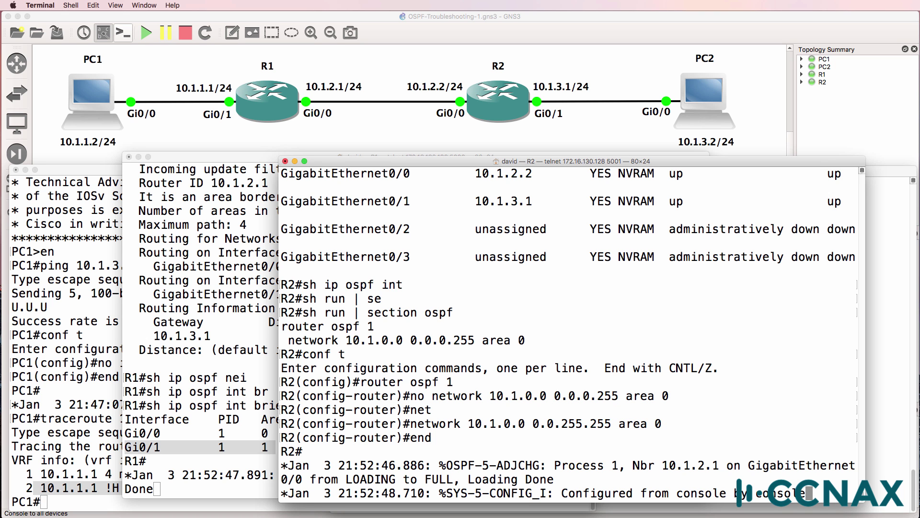
Show the detailed OSPF interface output on R2, followed by the brief list with "sh ip ospf int brief".
key("Return")
key("Return")
type("sh ip ospf i")
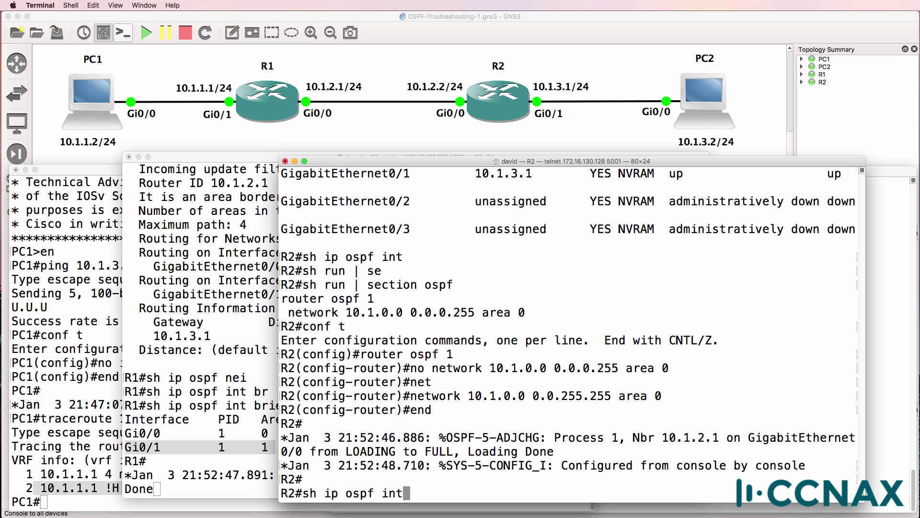
type("nt")
key("Return")
key("space")
key("Up")
type("br")
key("Tab")
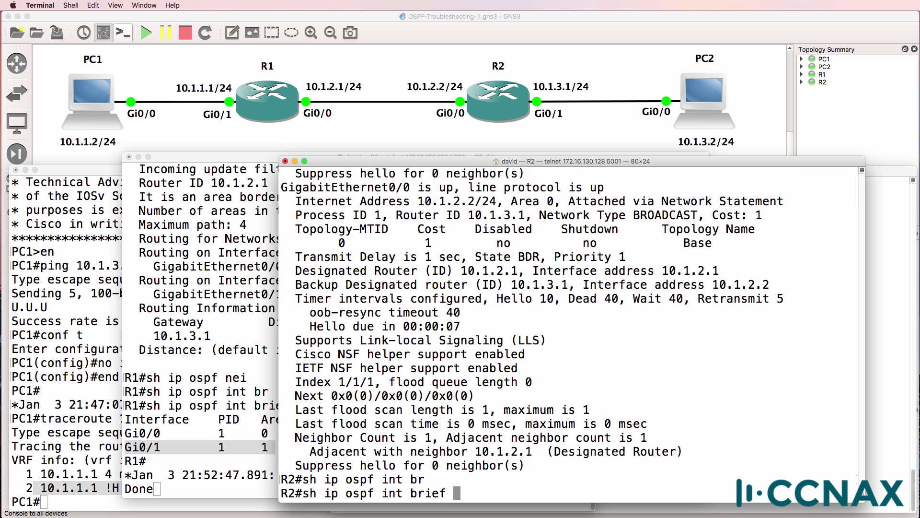
key("Return")
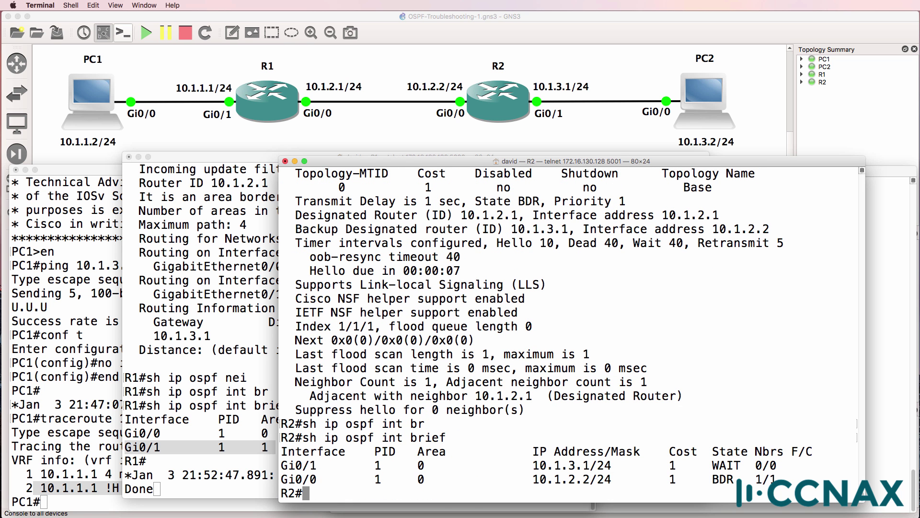
Show the complete IP protocols output on R2 and highlight the OSPF network statement under Routing for Networks.
type("sh ip pro")
key("Return")
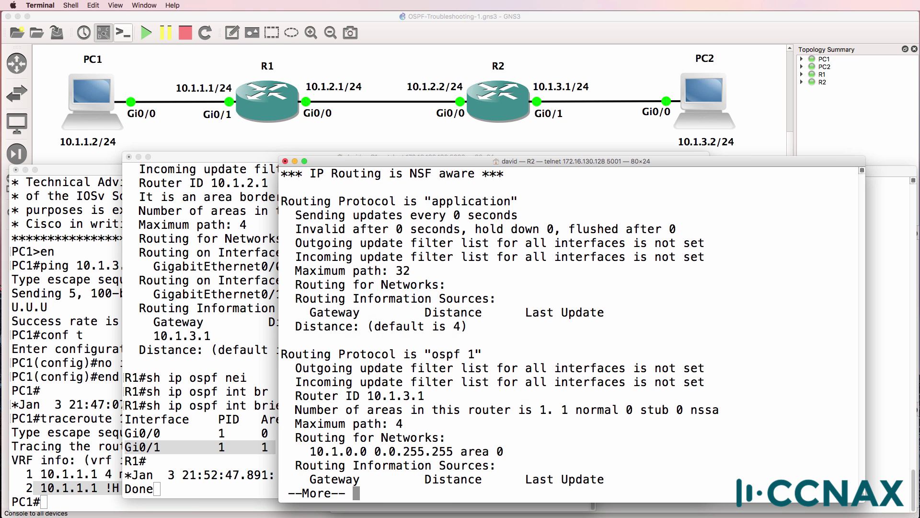
key("space")
left_click_drag(310, 396, 509, 398)
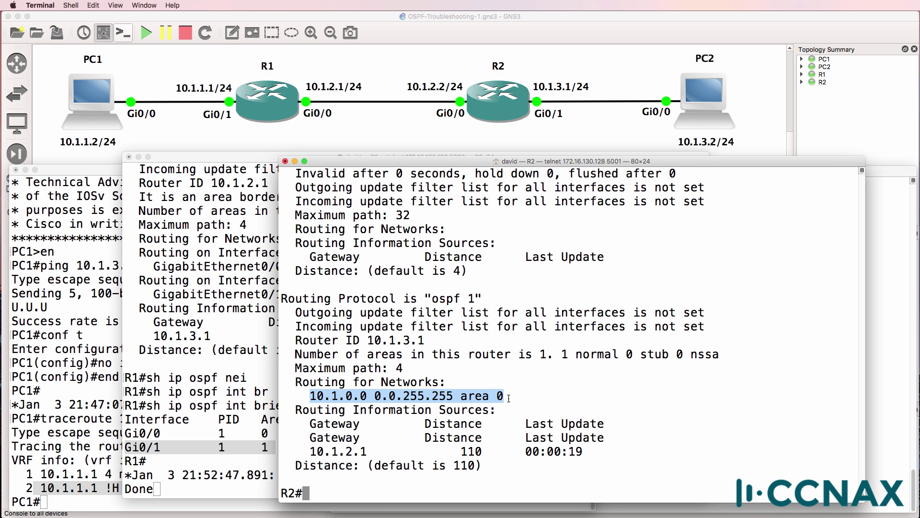
Show R2's OSPF neighbors and routing table, highlighting the inter-area code and network of the 10.1.1.0/24 route.
type("sh ip osp")
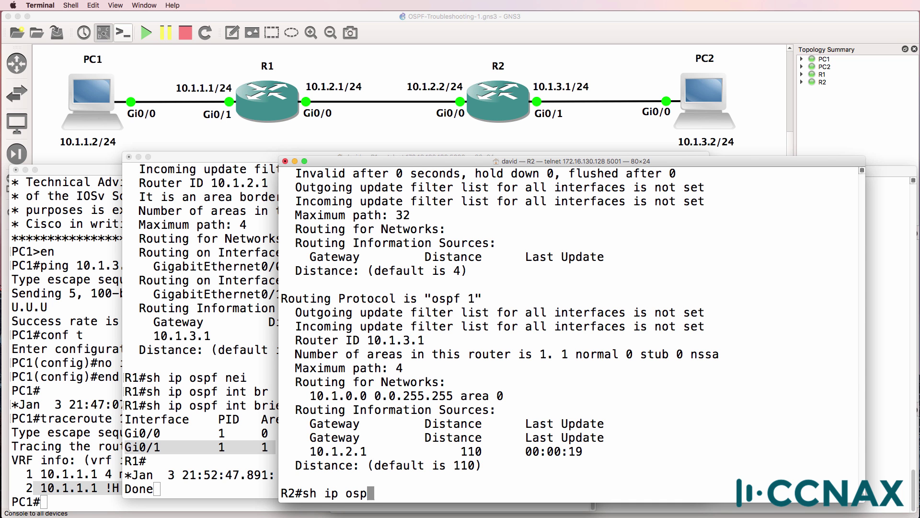
type("f nei")
key("Return")
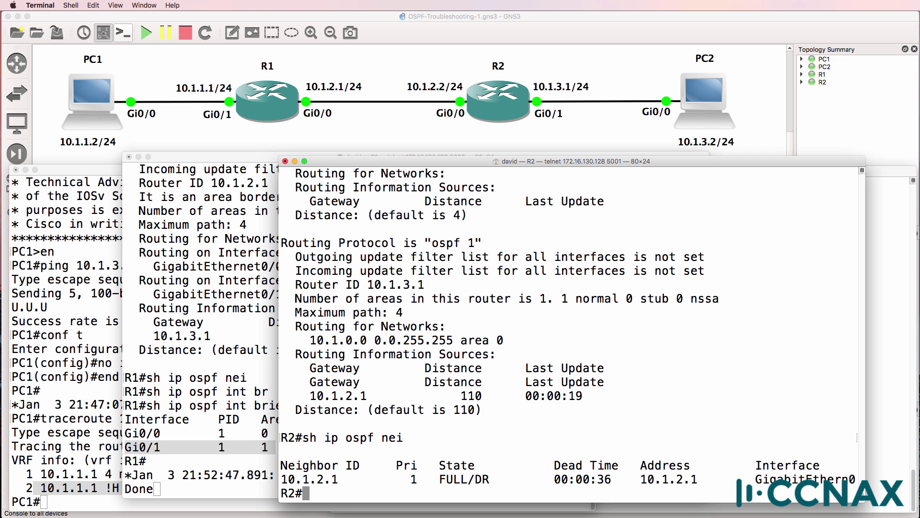
type("sh ip route")
key("Return")
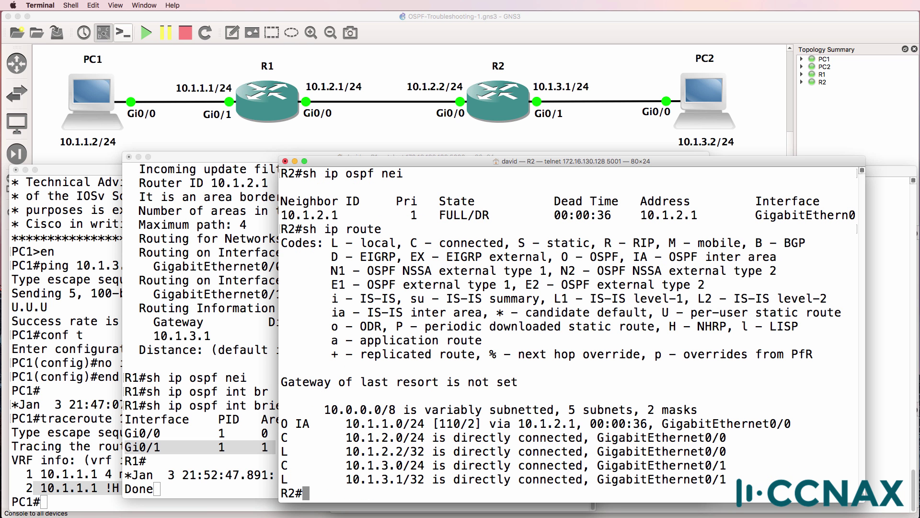
left_click_drag(317, 423, 281, 421)
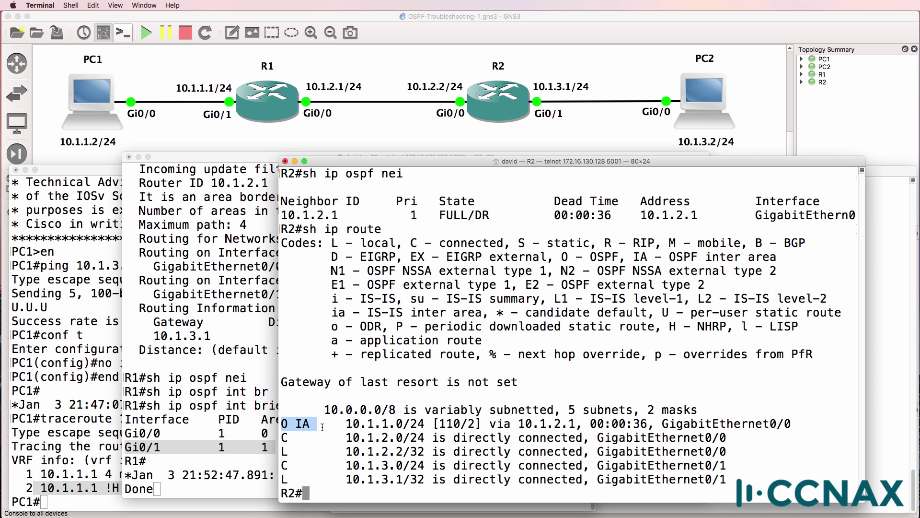
left_click_drag(345, 423, 426, 421)
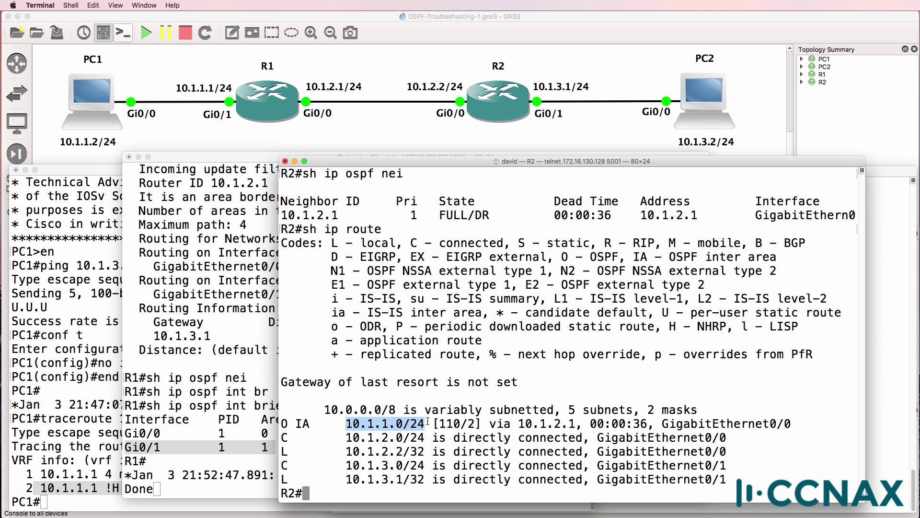
On R1's console, show the OSPF neighbors with "sh ip ospf nei" and highlight R2's neighbor ID.
left_click(191, 417)
key("Return")
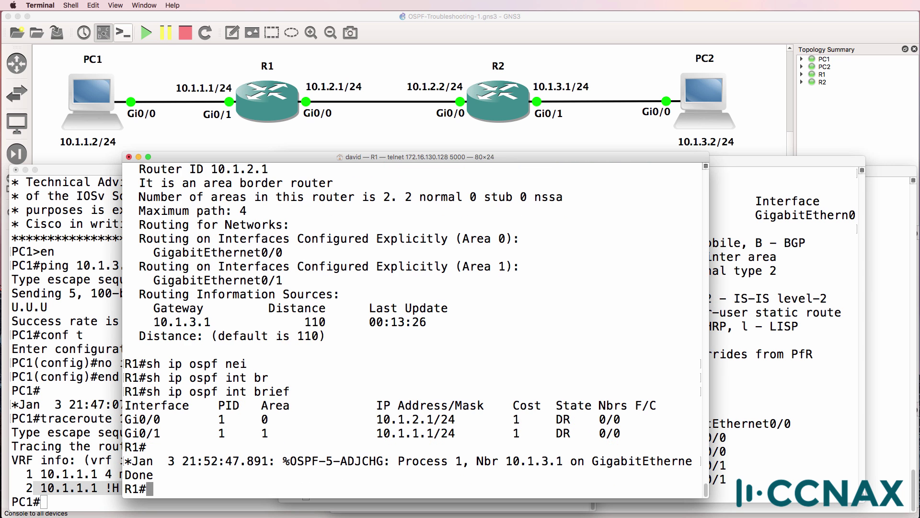
type("sh ip ospf nei")
key("Return")
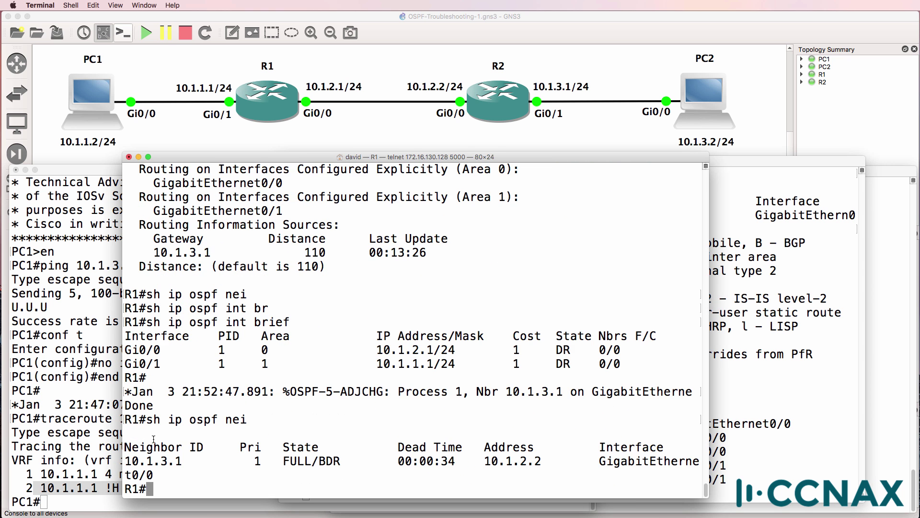
left_click_drag(190, 461, 118, 461)
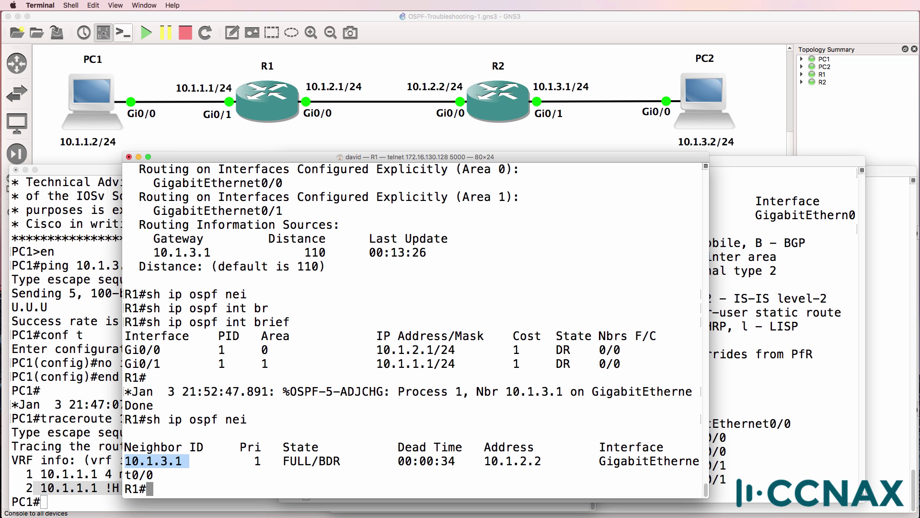
Show R1's routing table with "sh ip route" and highlight the OSPF route to 10.1.3.0/24.
type("sh ip route")
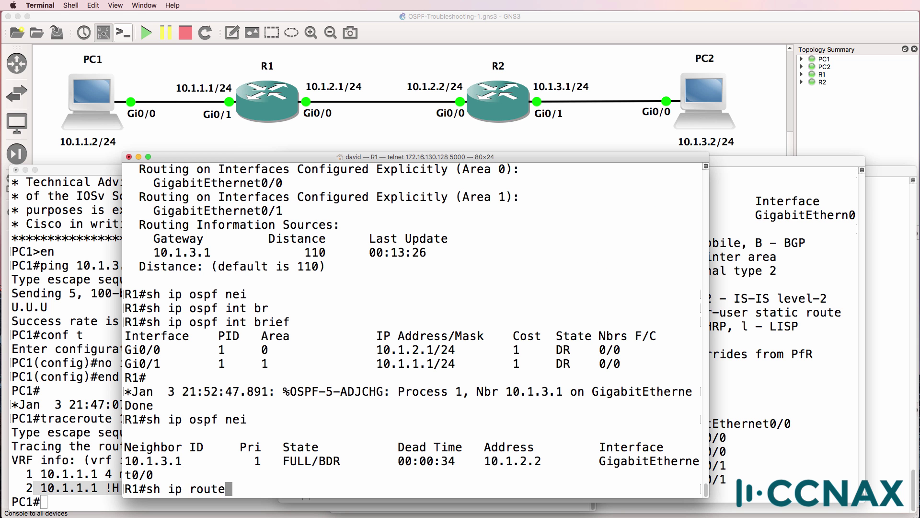
key("Return")
left_click_drag(126, 474, 781, 478)
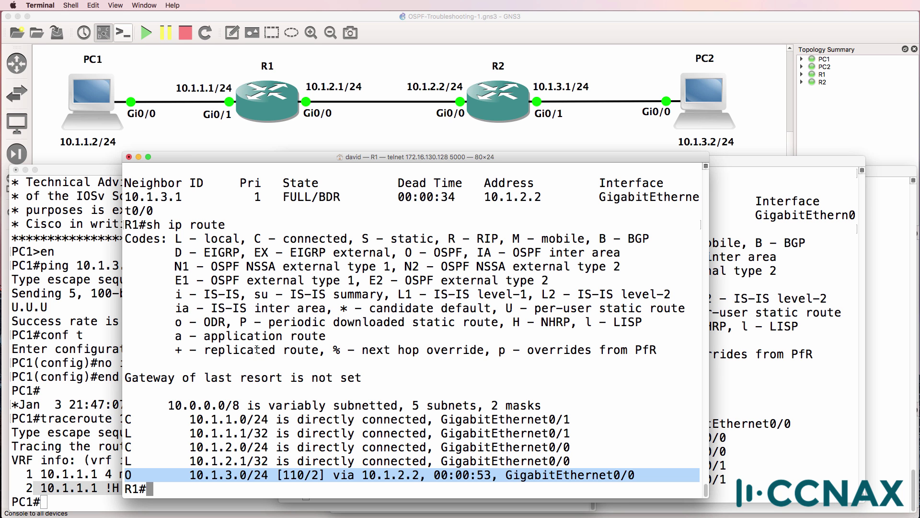
key("super+v")
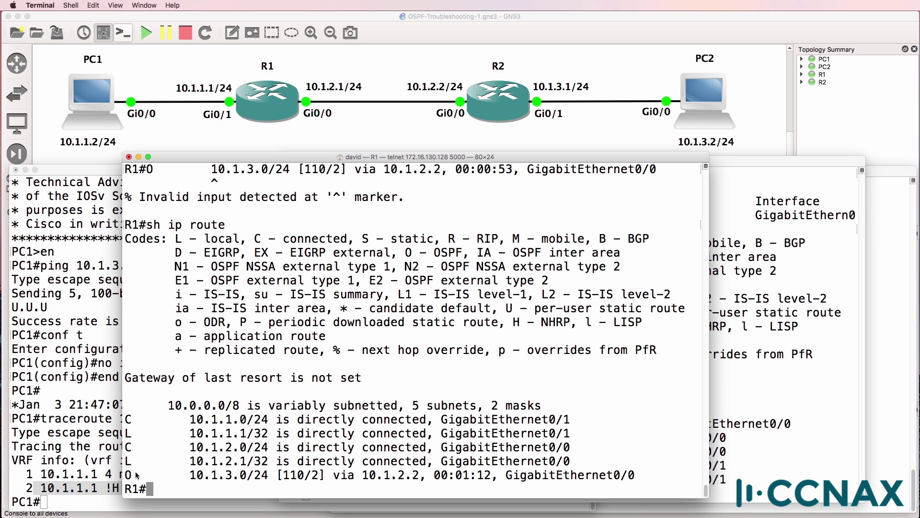
Compare the OSPF route codes by highlighting the 10.1.3.0/24 code on R1 and the 10.1.1.0/24 code on R2.
double_click(128, 475)
left_click(733, 388)
left_click_drag(310, 424, 266, 424)
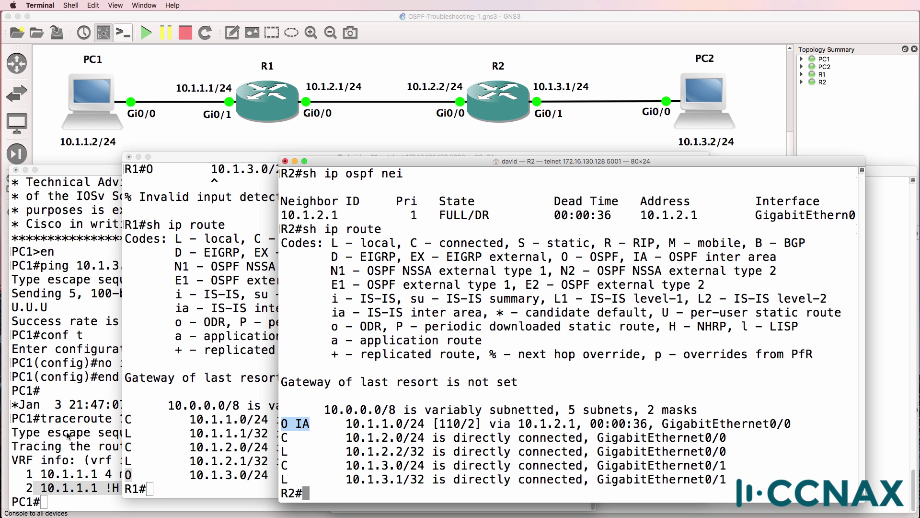
From PC1's console, test connectivity to PC2 with "ping 10.1.3.2".
left_click(67, 435)
type("ping 1")
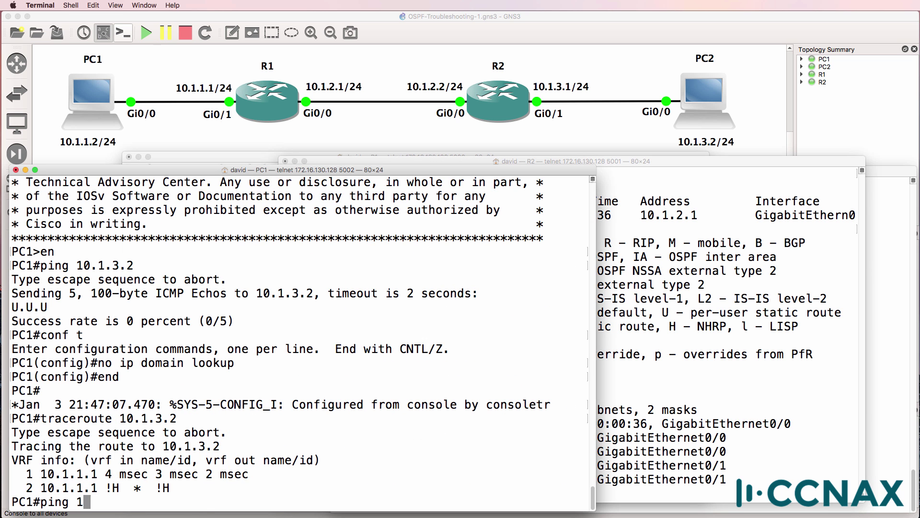
type("0.1.3.2")
key("Return")
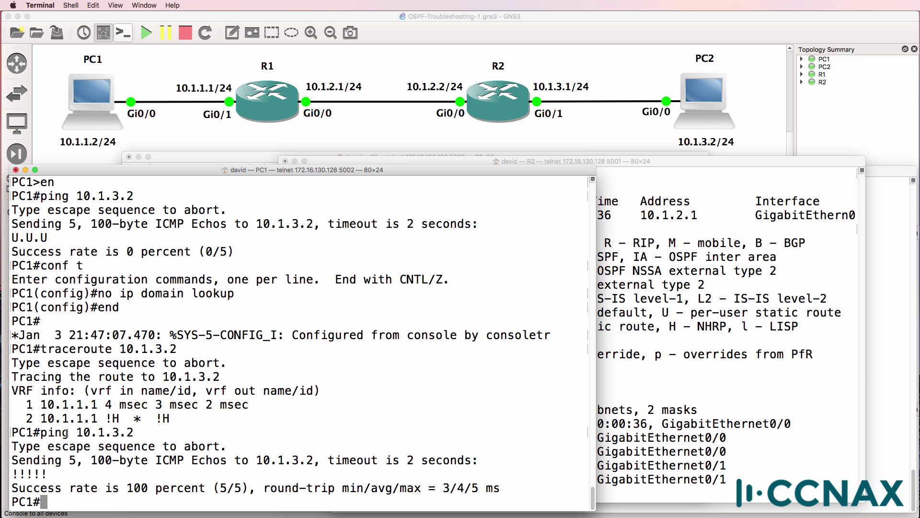
Show R1's full output of "sh ip protocols" and highlight the OSPF process name and the interfaces configured explicitly in areas 0 and 1.
left_click(196, 158)
type("sh ip ")
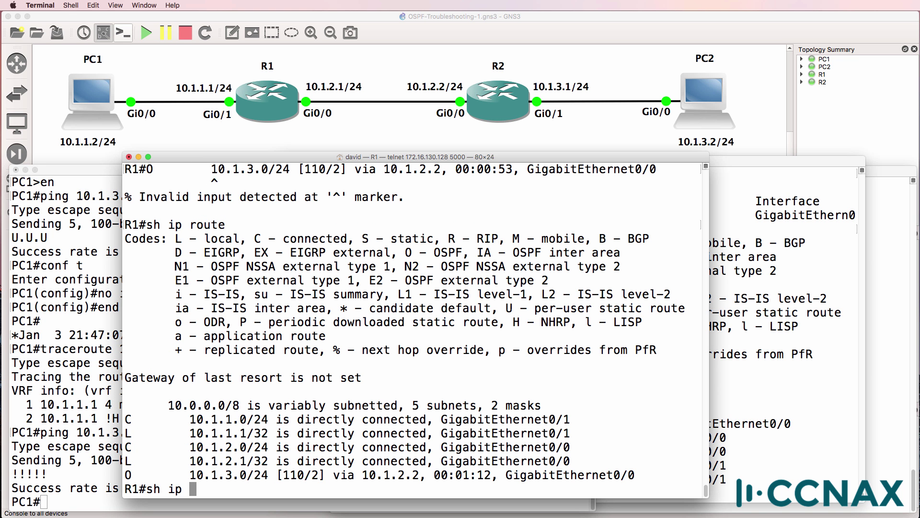
type("p")
type("rotocols")
key("Return")
key("space")
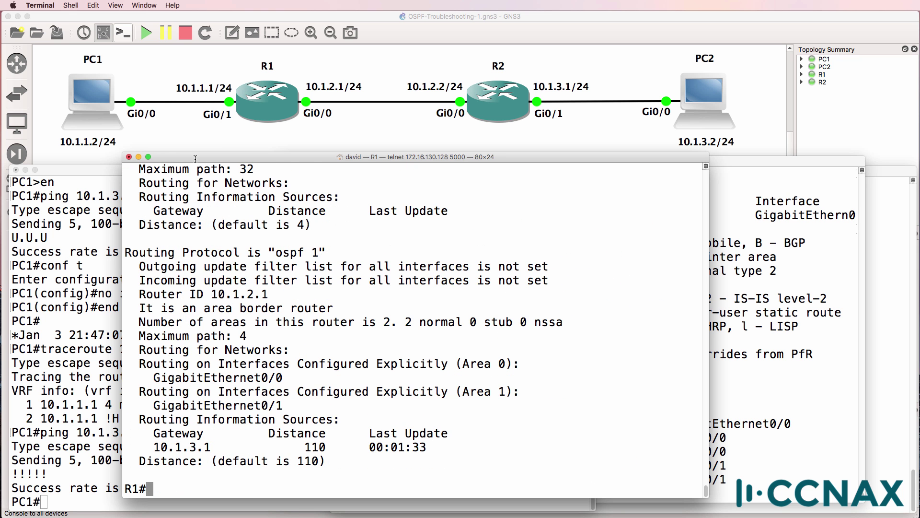
left_click_drag(275, 252, 320, 254)
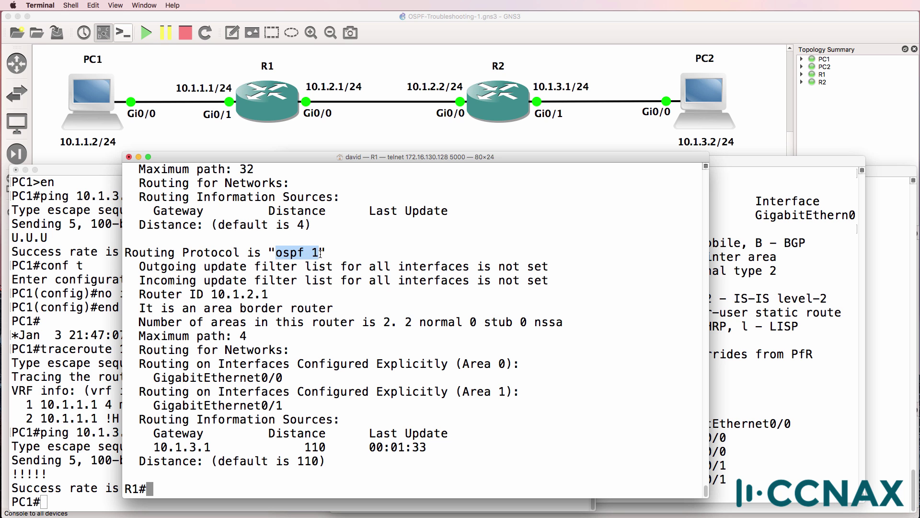
left_click_drag(140, 364, 331, 381)
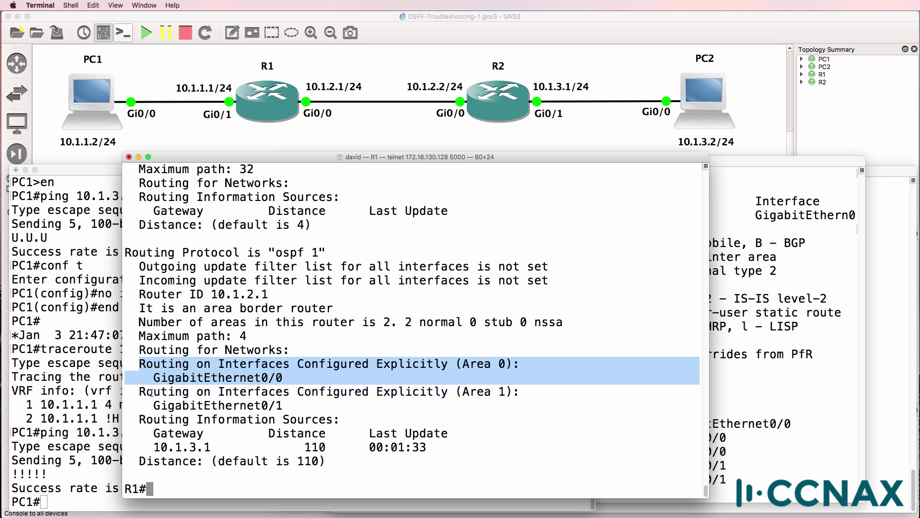
left_click_drag(139, 392, 306, 401)
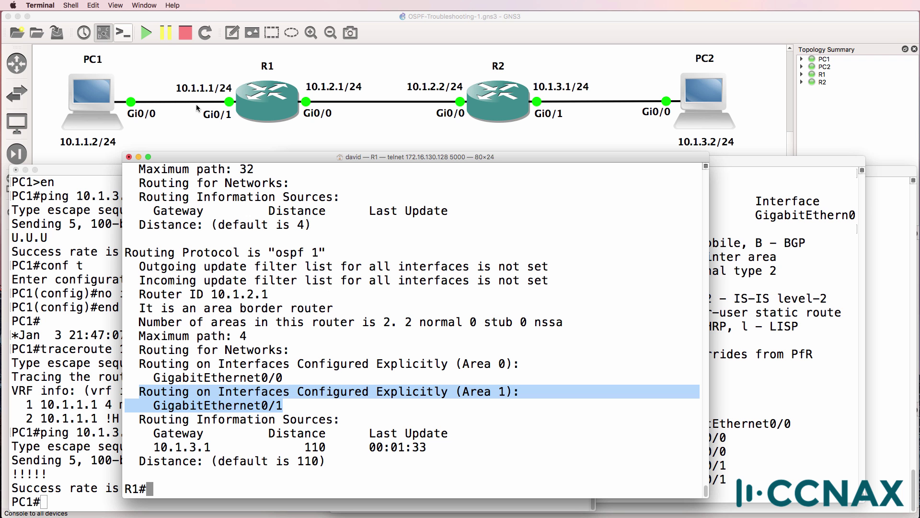
Show R2's full IP protocols output with "sh ip pro" and highlight the OSPF network statement under Routing for Networks.
left_click(758, 219)
type("sh ip pro")
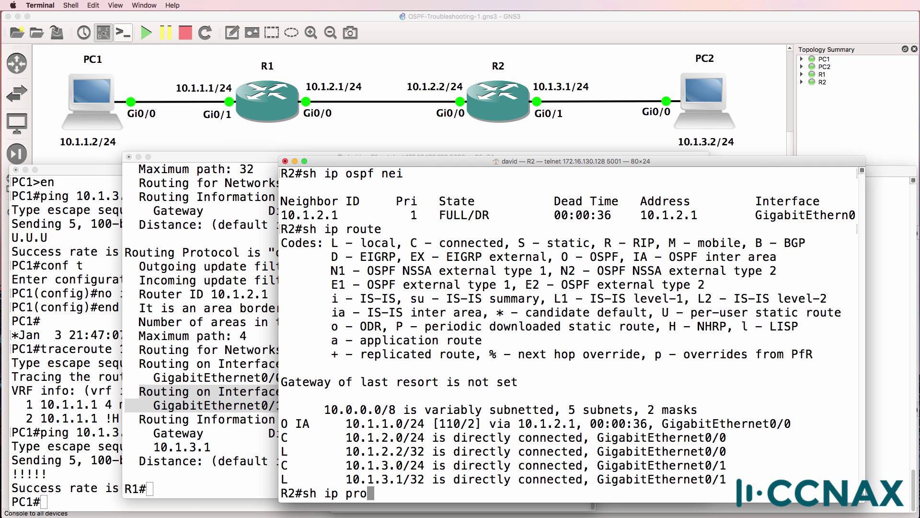
key("Return")
key("space")
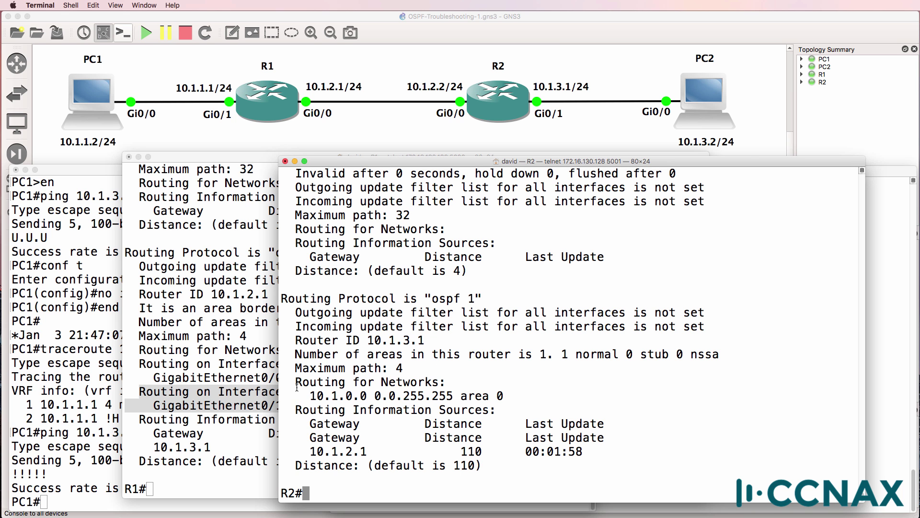
left_click_drag(293, 383, 554, 402)
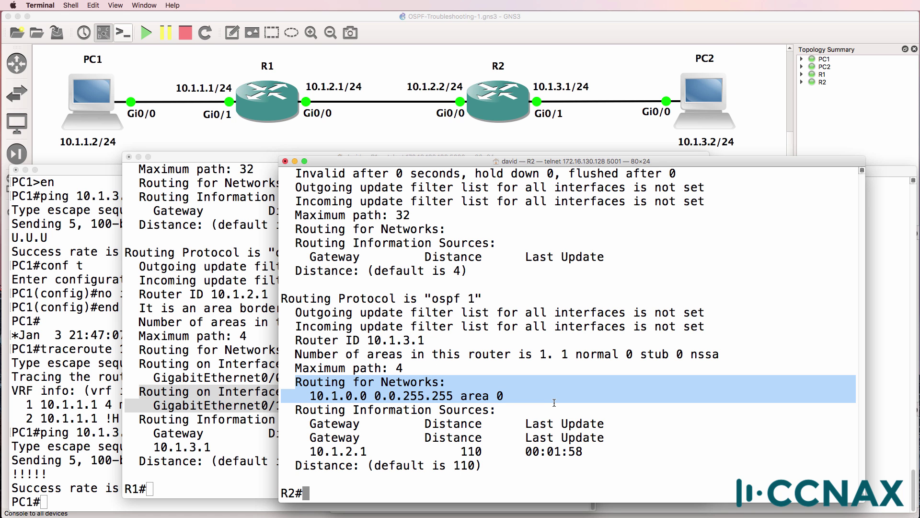
In R2's global configuration mode, remove the OSPF process with "no router ospf 1".
left_click(555, 403)
type("conf t")
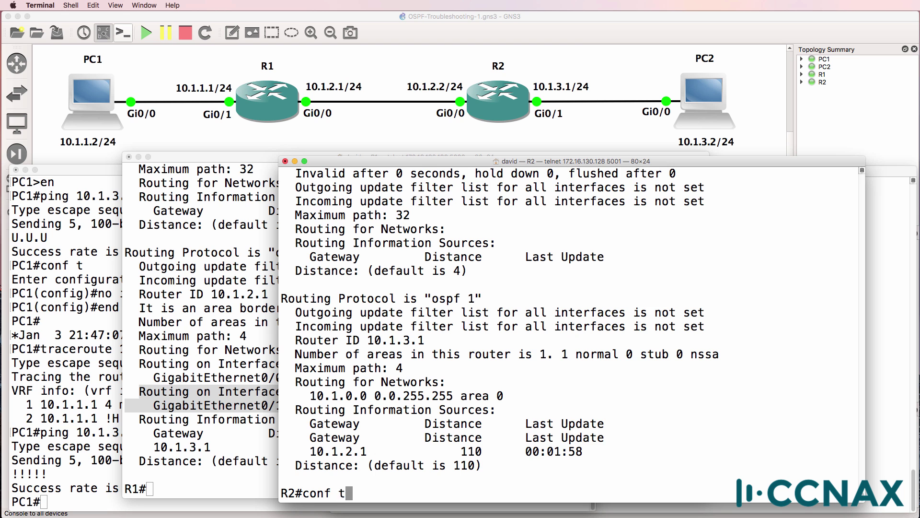
key("Return")
type("no router ospf 1")
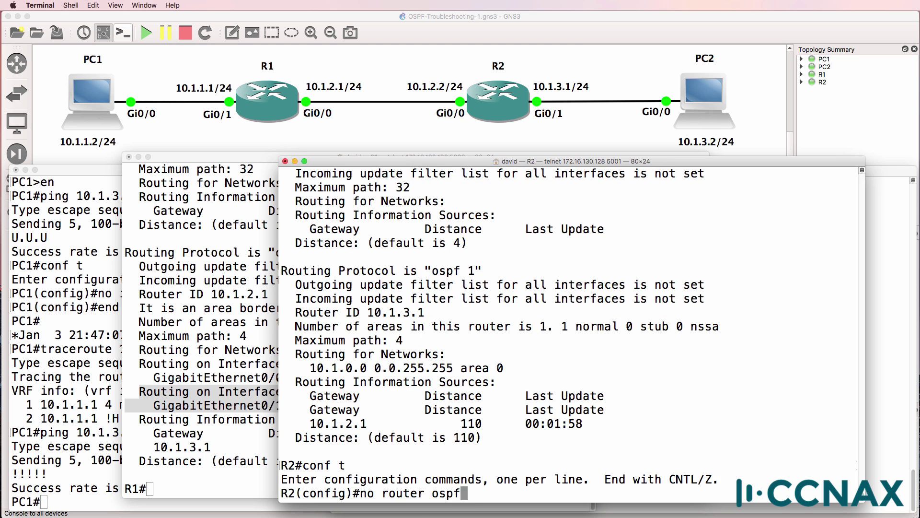
key("Return")
Recreate OSPF process 1 on R2 and add the statement "network 10.1.2.0 0.0.0.255 area 0".
type("router ospf")
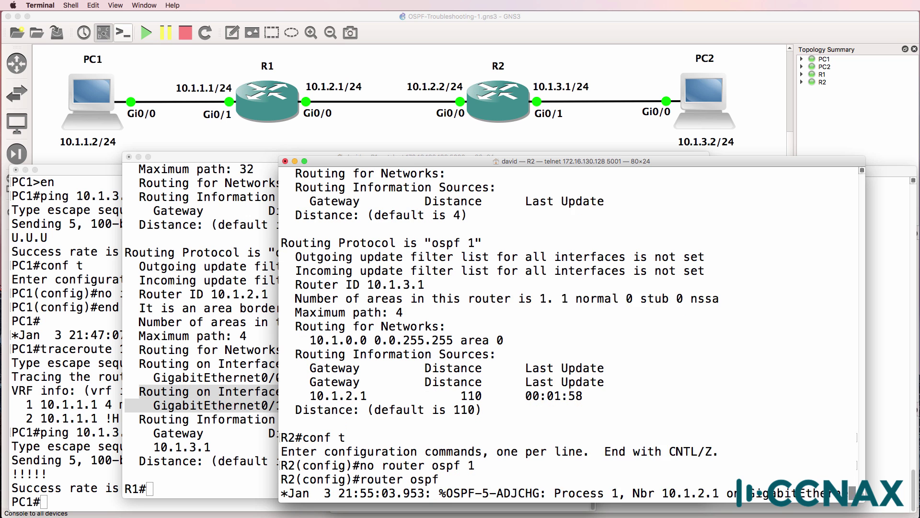
key("Return")
type("net")
key("Tab")
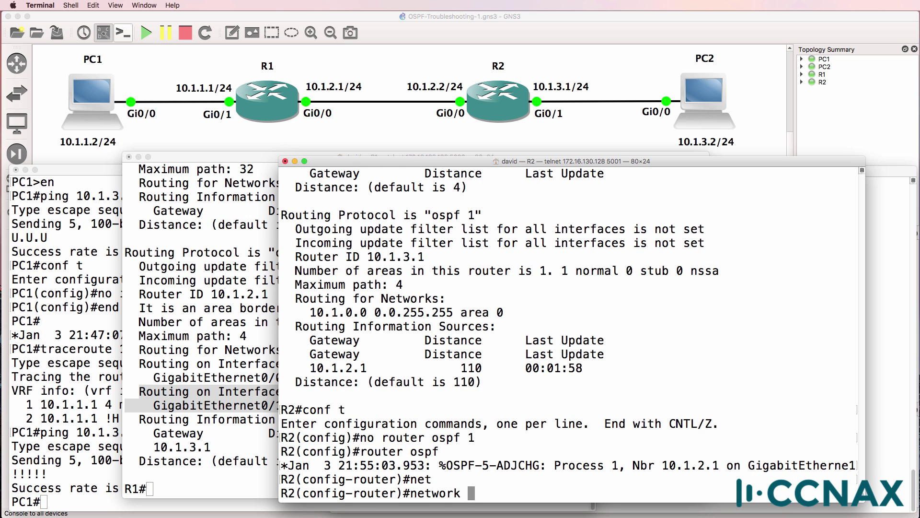
type("10.1.2.0 0.0.0.25")
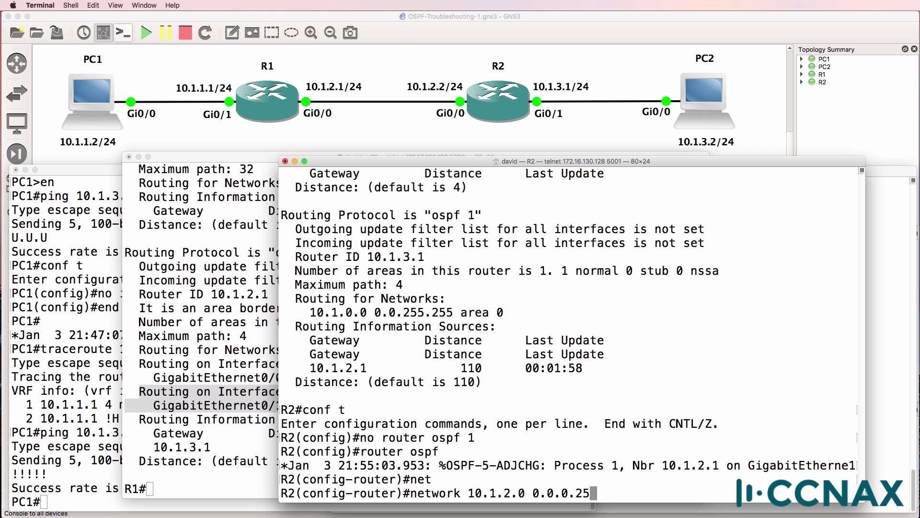
type("5 area 0")
key("Return")
Add "network 10.1.3.0 0.0.0.255 area 2" to R2's OSPF process and exit configuration mode with "end".
type("net")
key("Tab")
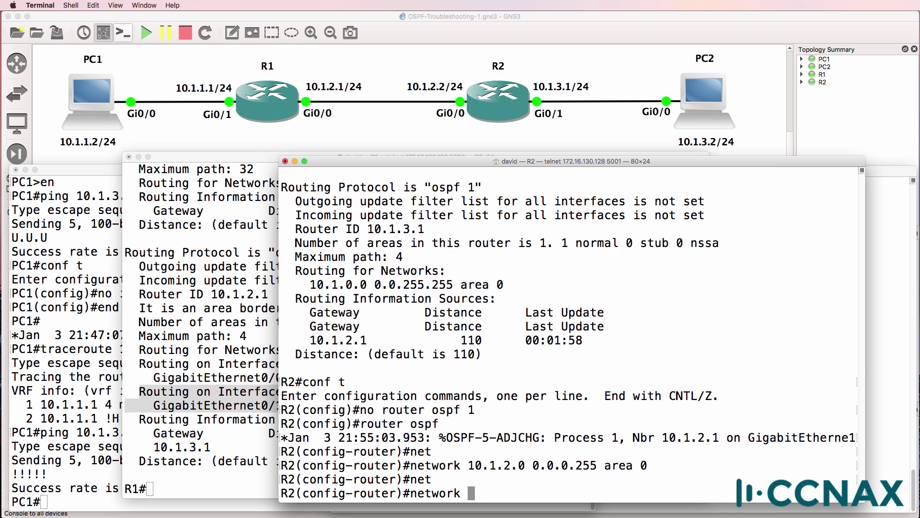
type("19")
key("BackSpace")
type("0")
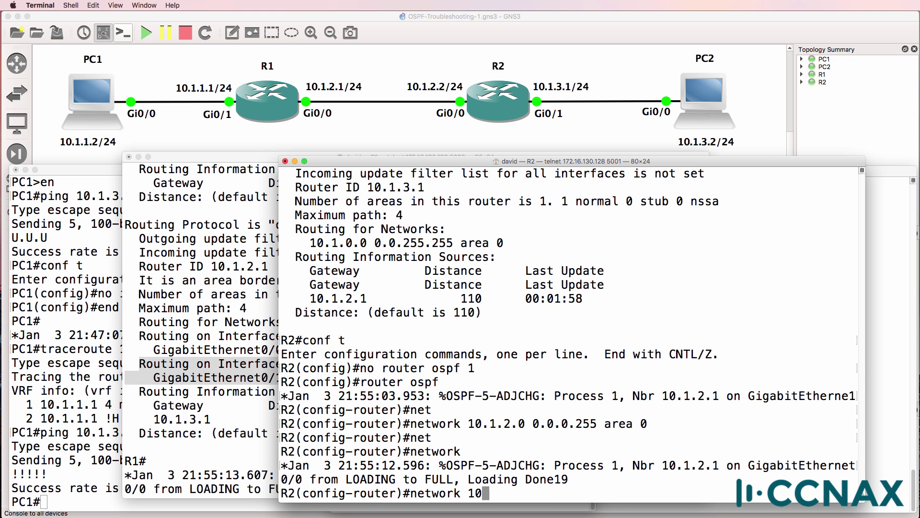
type(".1.3.0 0.0.0.255 area 2")
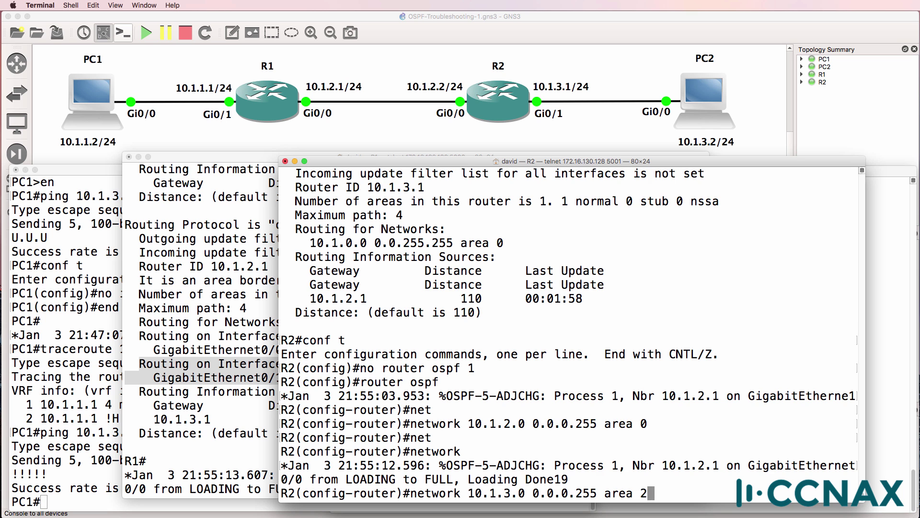
key("Return")
type("end")
key("Return")
Show R2's OSPF configuration with "sh run | section ospf" and highlight the area 0 and area 2 network statements.
type("sh run | se")
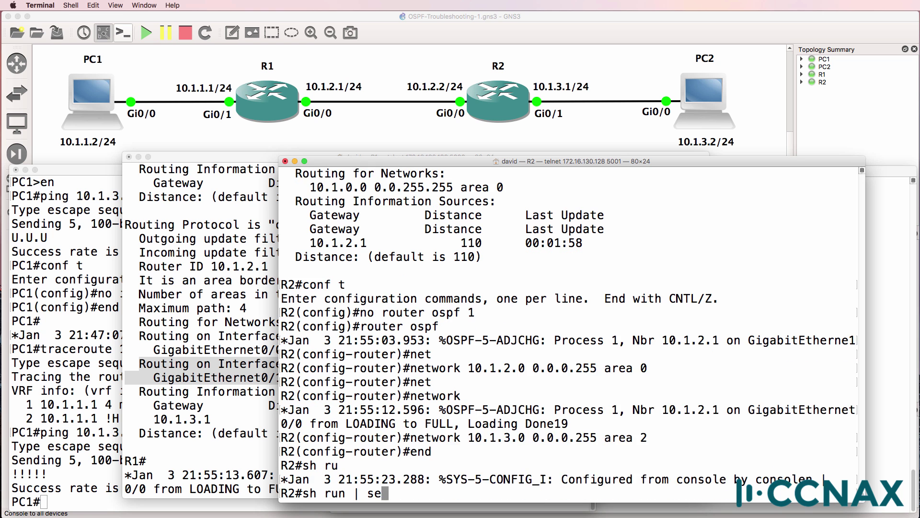
key("Tab")
type("ospf")
key("Return")
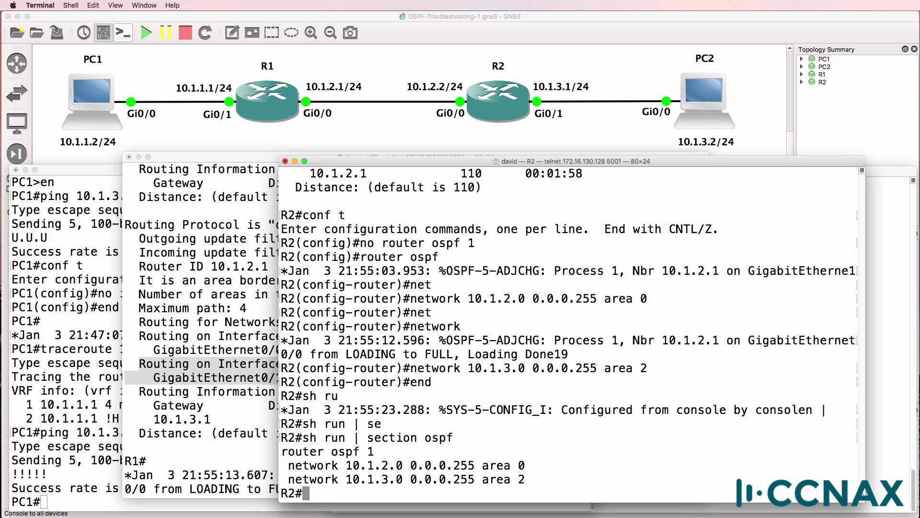
left_click_drag(287, 466, 548, 482)
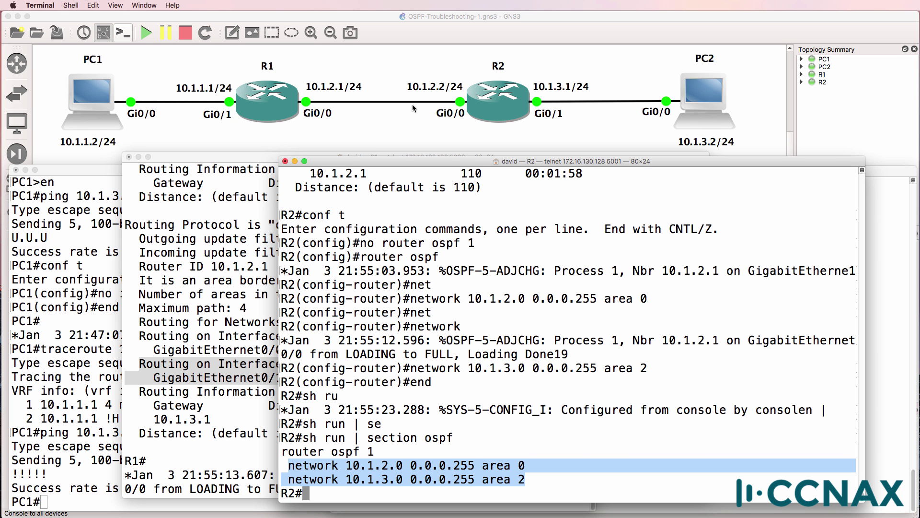
left_click(334, 466)
left_click_drag(287, 465, 546, 466)
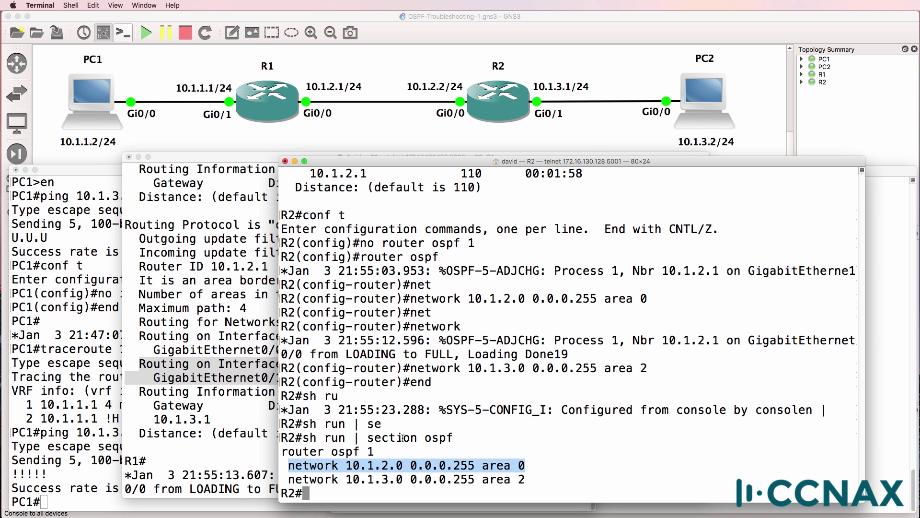
left_click_drag(291, 480, 538, 479)
Show R2's OSPF neighbors and routing table with "sh ip ospf nei" and "sh ip route", highlighting the 10.1.1.0/24 route's code.
type("sh ip o")
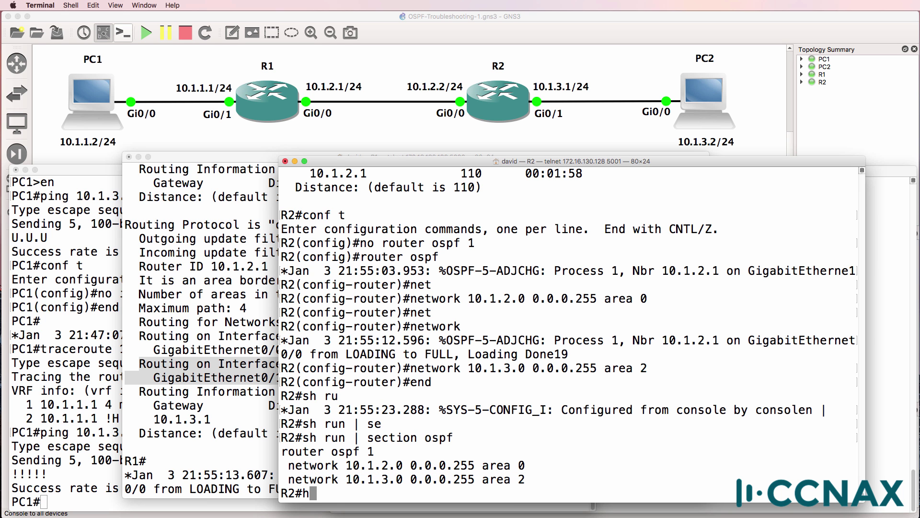
type("spf nei")
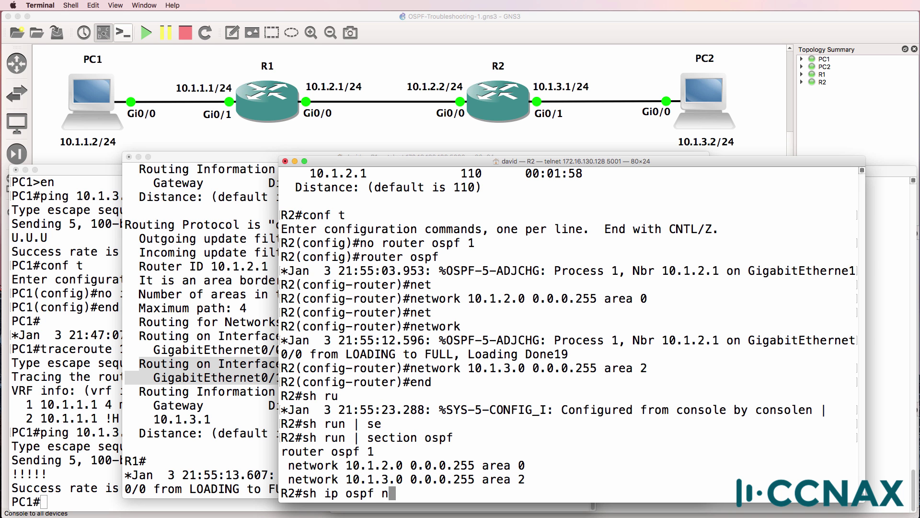
key("Return")
type("route")
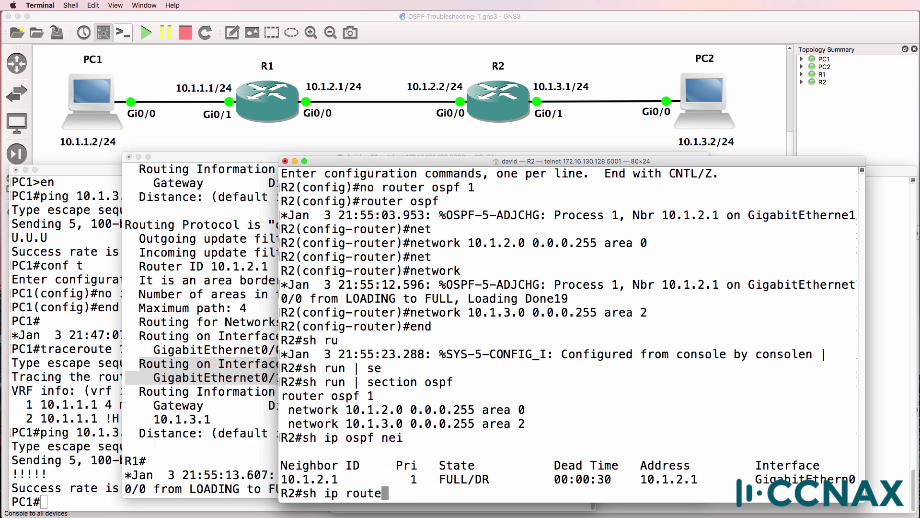
key("Return")
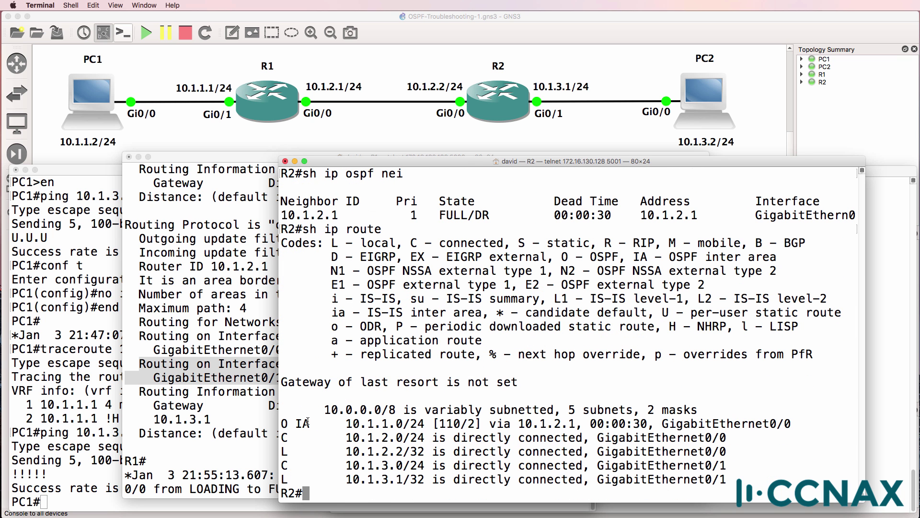
left_click_drag(304, 421, 276, 420)
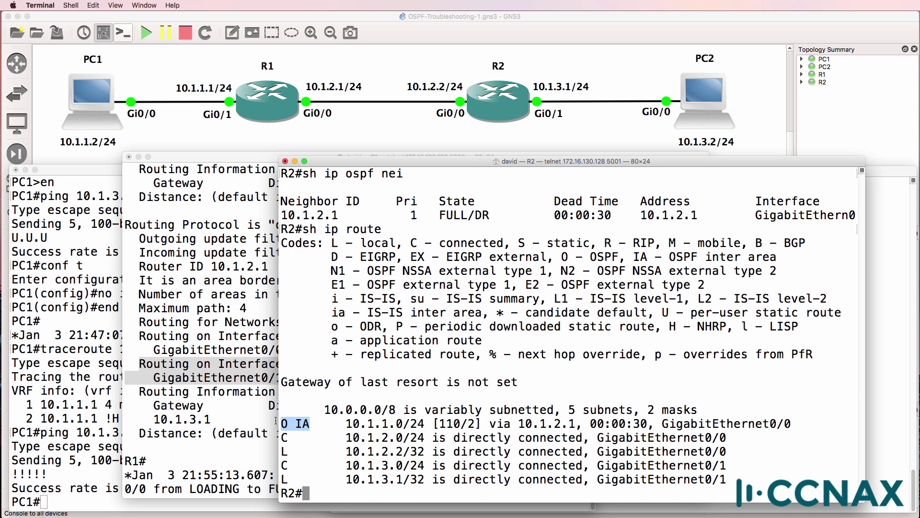
Show R1's routing table with "sh ip route" and highlight the code and network of the 10.1.3.0/24 route.
left_click(251, 423)
key("Return")
type("sh ip route")
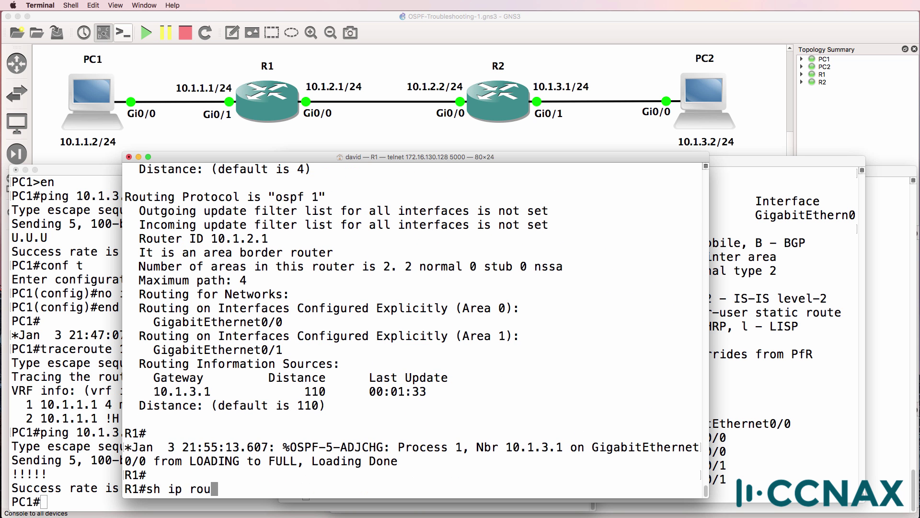
key("Return")
left_click_drag(163, 472, 125, 471)
left_click_drag(183, 474, 270, 474)
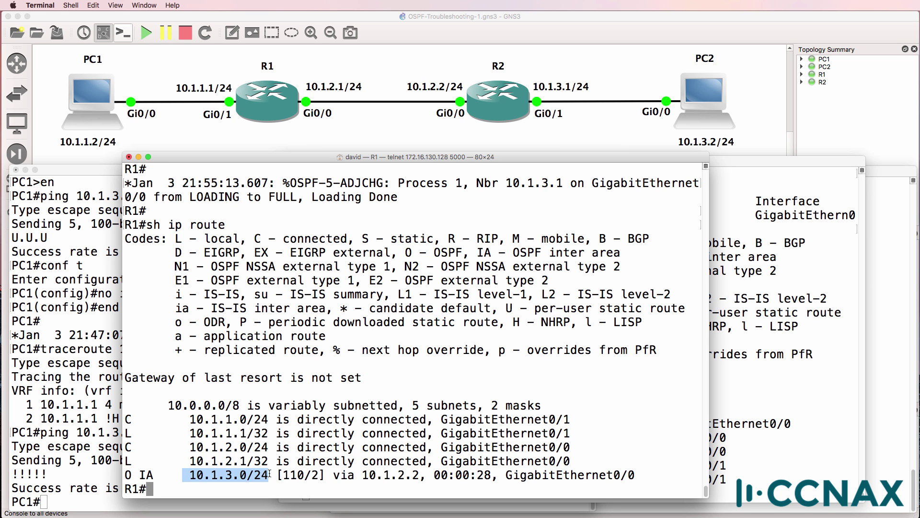
In the GNS3 topology, draw an ellipse around the R1–R2 link, give it a transparent dashed look as drawn, and lower it one layer.
left_click(290, 60)
left_click(292, 32)
left_click(367, 69)
left_click_drag(530, 220, 458, 195)
left_click_drag(386, 235, 386, 157)
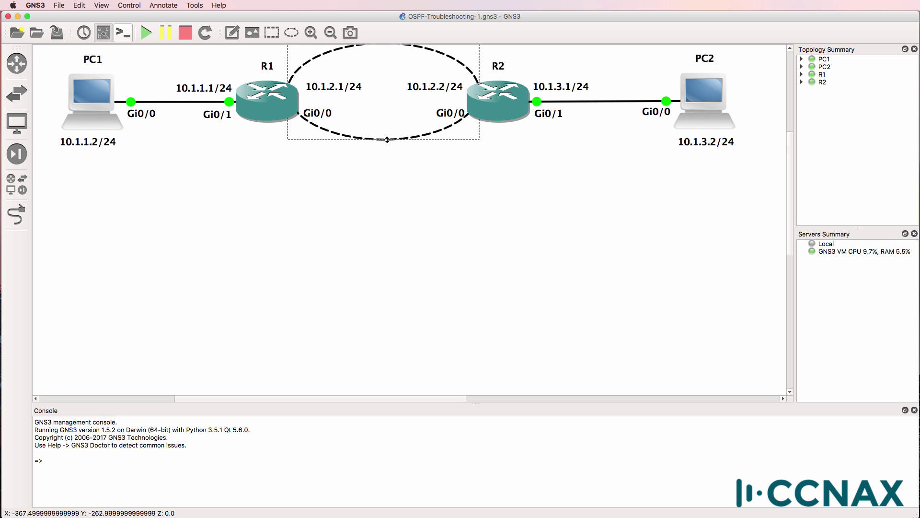
right_click(386, 154)
left_click(415, 183)
left_click(455, 290)
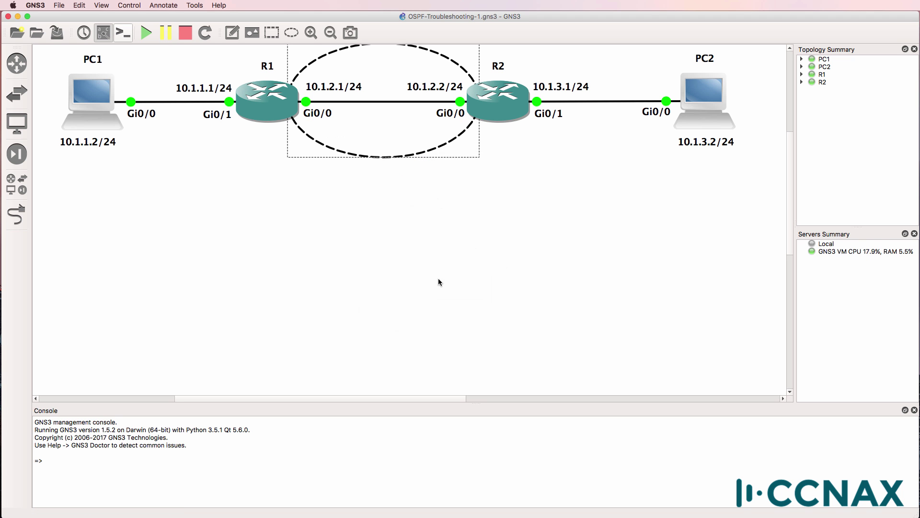
left_click(375, 187)
Add the note "Area 0" inside the ellipse, below the link between R1 and R2.
left_click(231, 32)
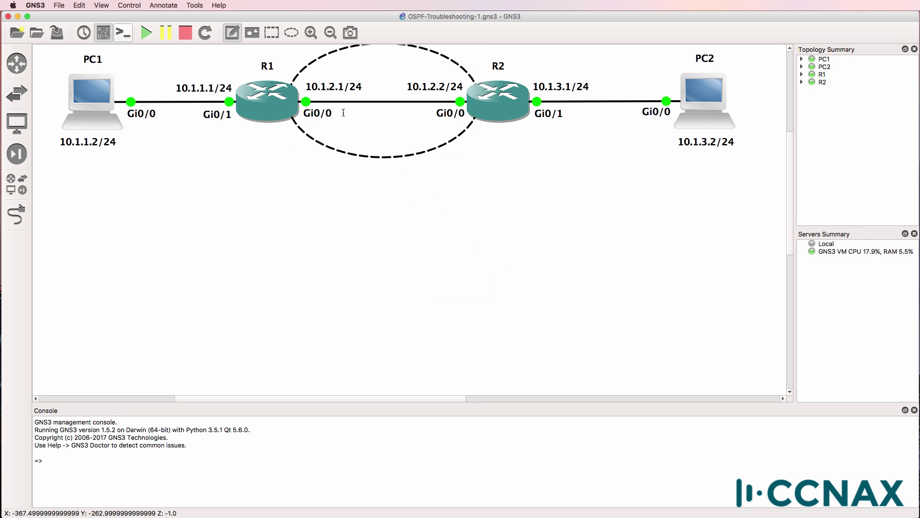
left_click(371, 138)
type("Area 0")
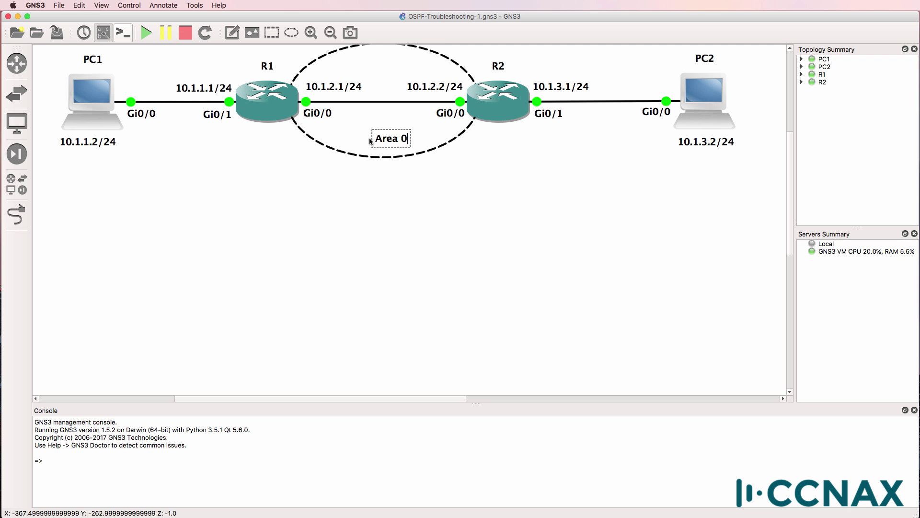
left_click(415, 214)
Duplicate the Area 0 ellipse and move the copy around the link between R2 and PC2.
right_click(412, 159)
left_click(434, 161)
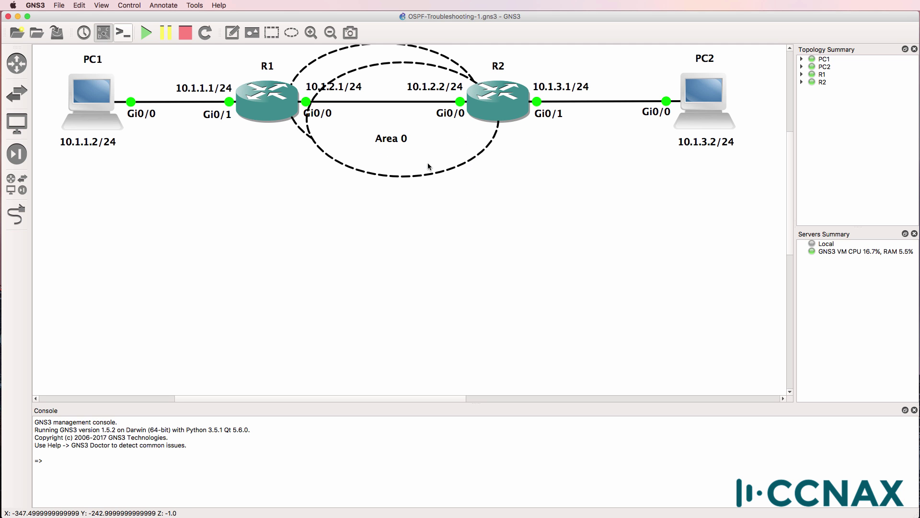
left_click_drag(479, 150, 675, 138)
Duplicate the ellipse around the R2–PC2 link and move the new copy around the link between PC1 and R1.
left_click(676, 143, "ctrl")
right_click(584, 158)
left_click(599, 163)
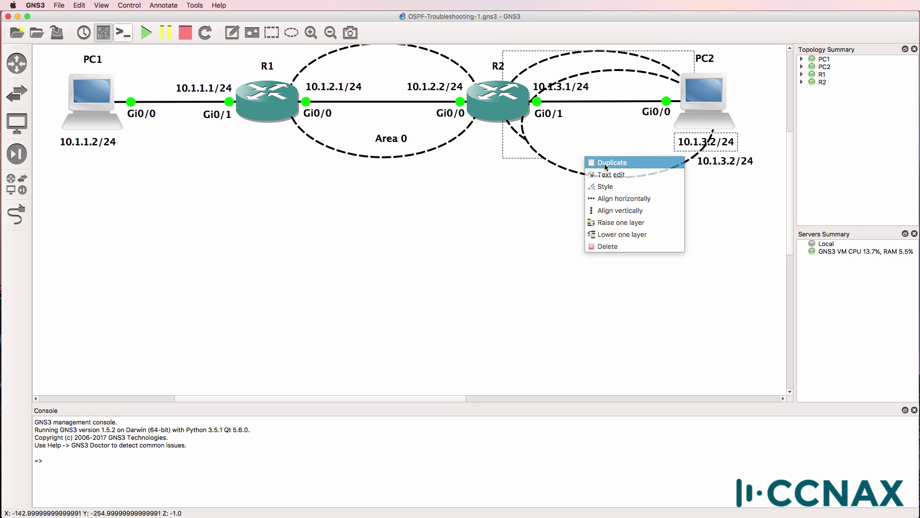
left_click_drag(650, 164, 227, 147)
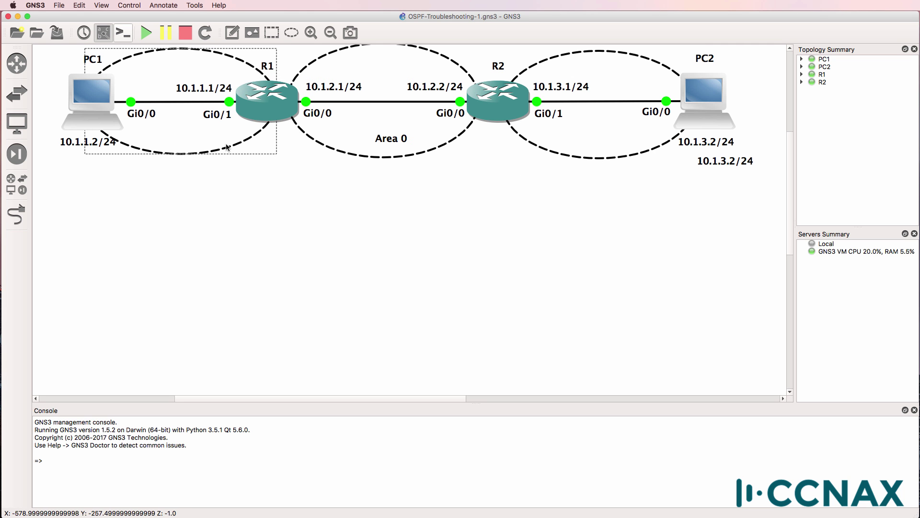
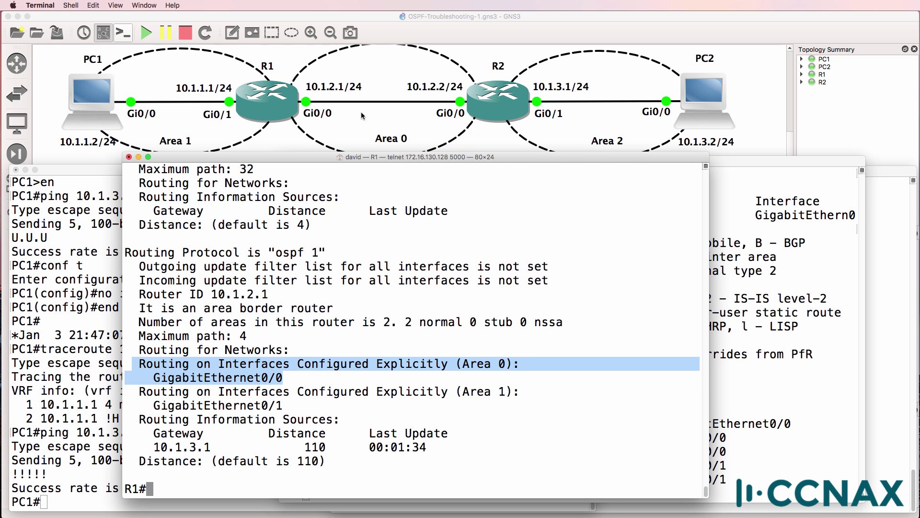
Highlight the Area 1 interface entry in R1's protocol output and display R2's routing protocols with "sh ip pro".
left_click_drag(130, 391, 306, 407)
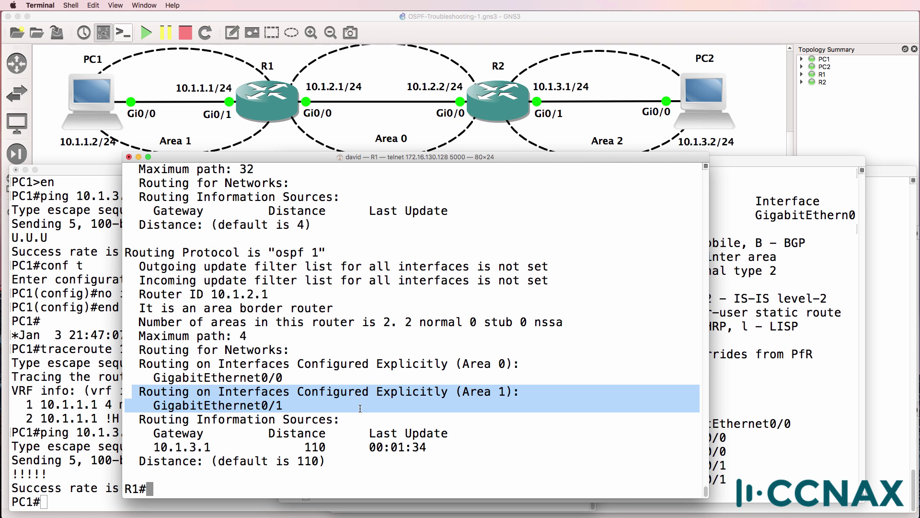
left_click(842, 307)
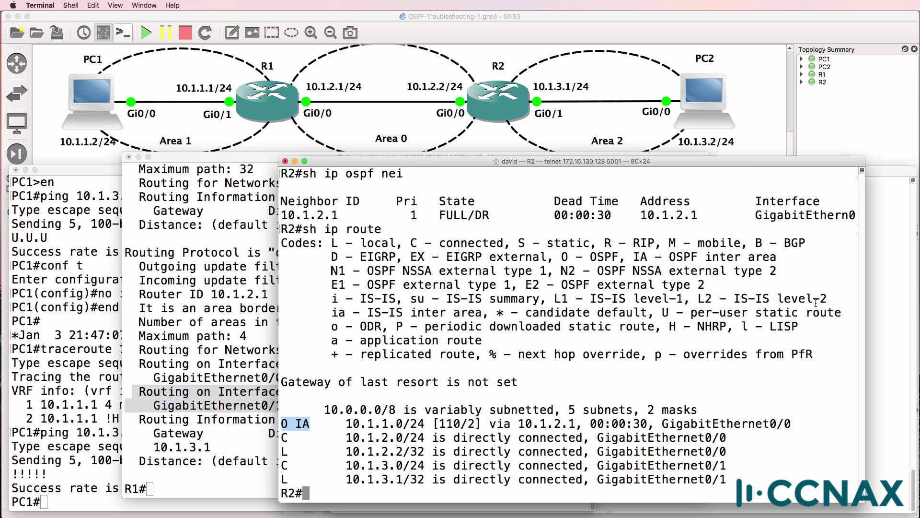
type("sh ip pro")
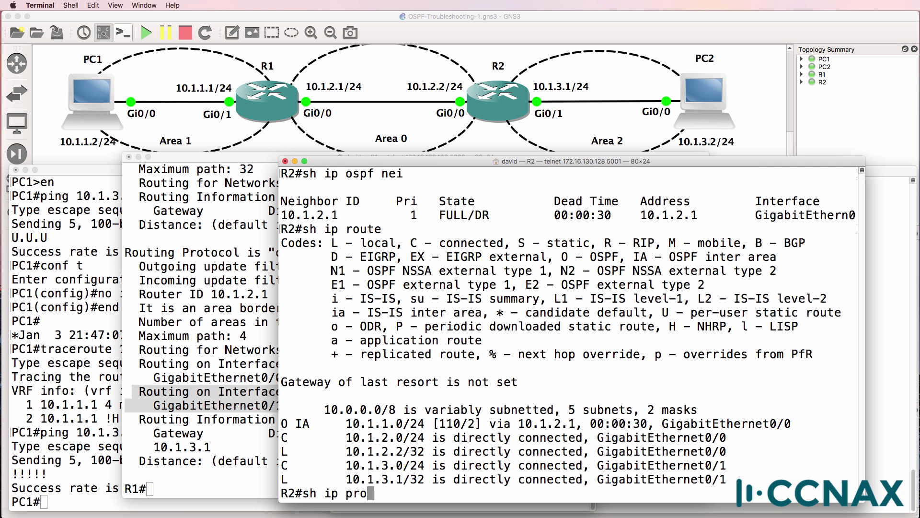
key("Return")
key("space")
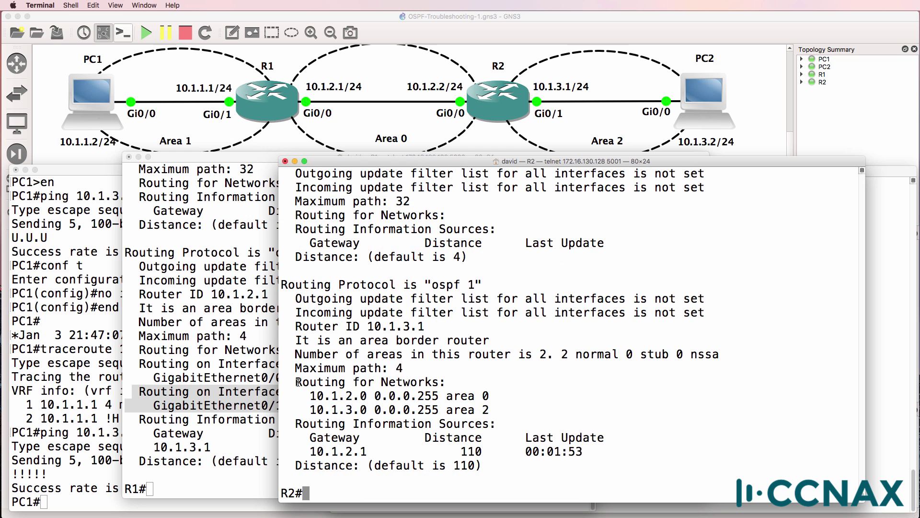
In R2's protocol output, highlight the "Routing for Networks" section, including the 10.1.2.0 area 0 and 10.1.3.0 area 2 lines.
left_click_drag(294, 382, 568, 414)
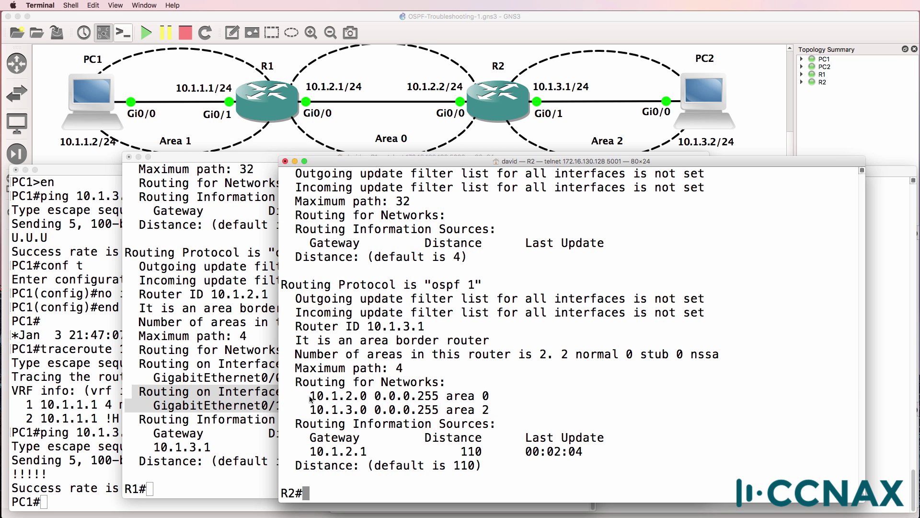
left_click_drag(310, 398, 502, 401)
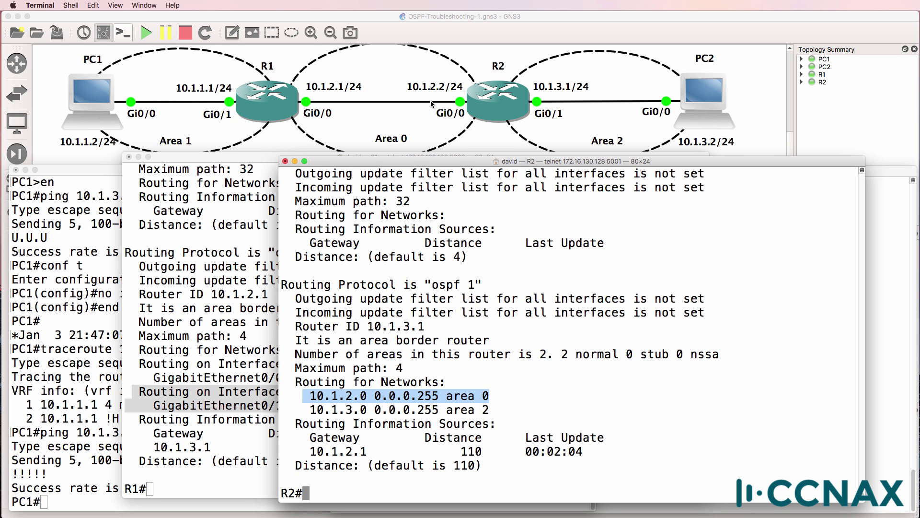
left_click_drag(311, 408, 517, 410)
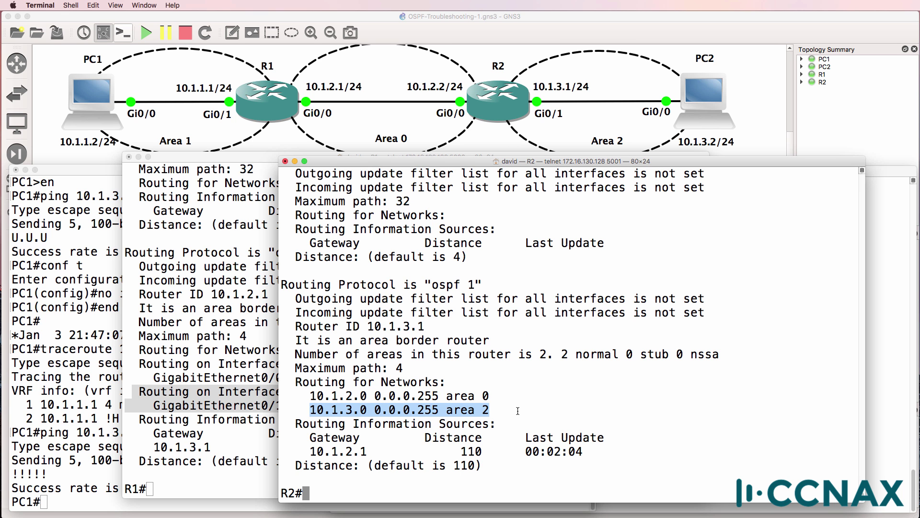
Page through R2's running configuration with "sh run" and highlight the GigabitEthernet0/0, GigabitEthernet0/1 and "router ospf 1" sections.
type("sh run")
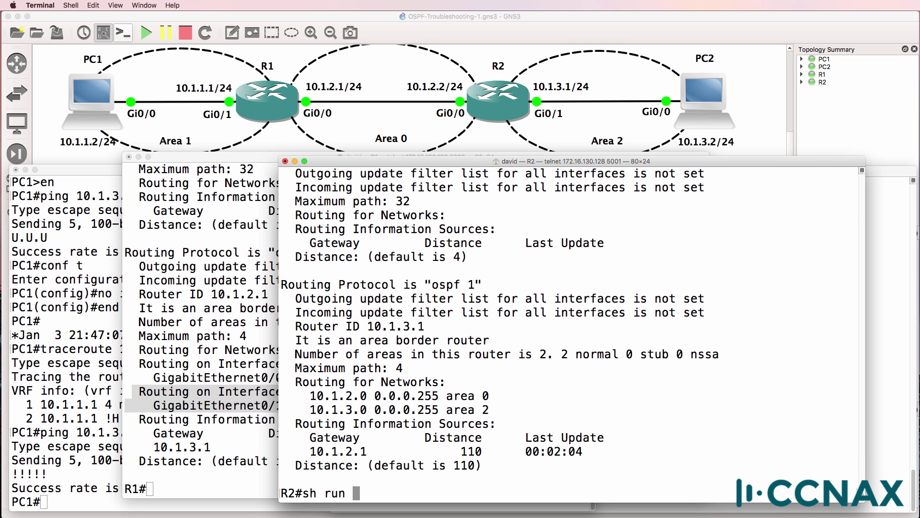
key("Return")
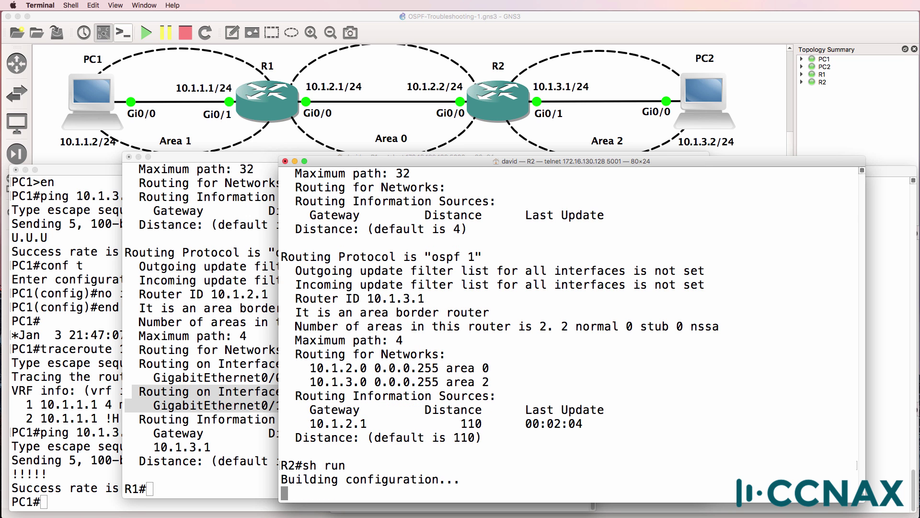
key("space")
key("space")
key("Return")
key("Return")
key("Return")
key("Return")
key("Return")
key("Return")
key("Return")
key("Return")
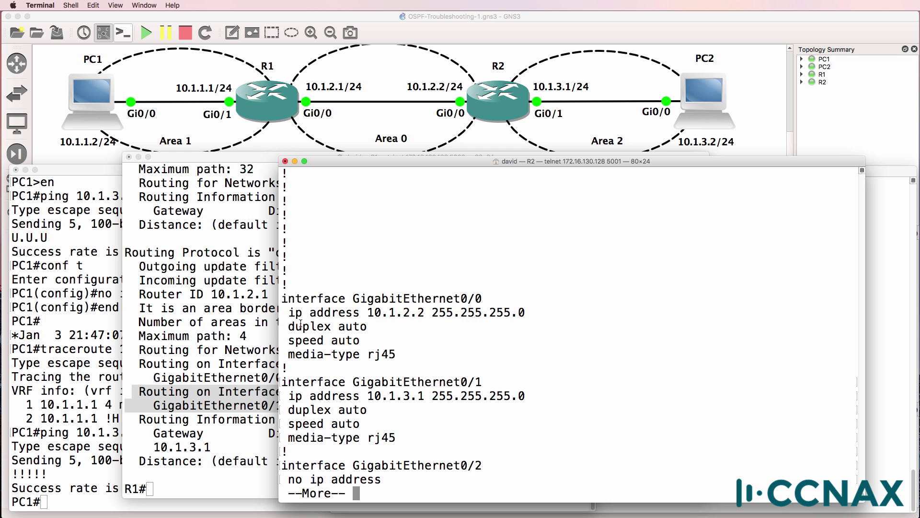
left_click_drag(283, 293, 484, 445)
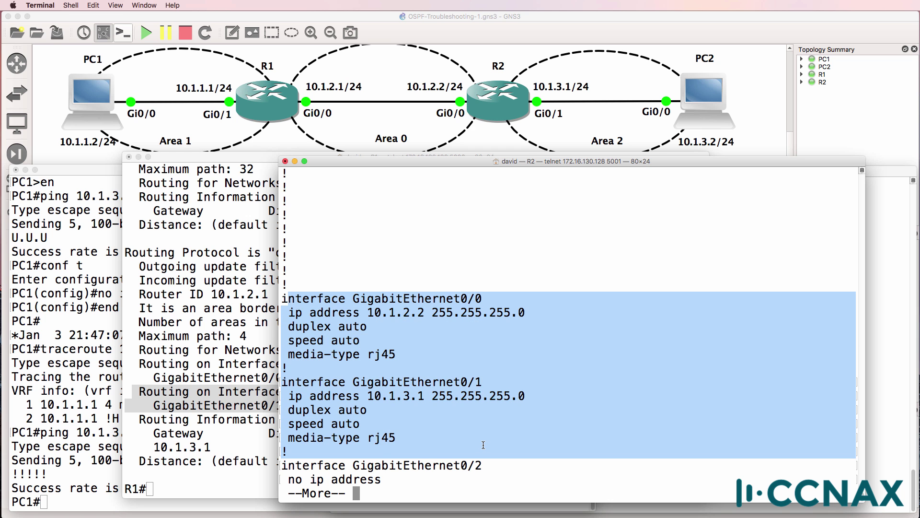
key("space")
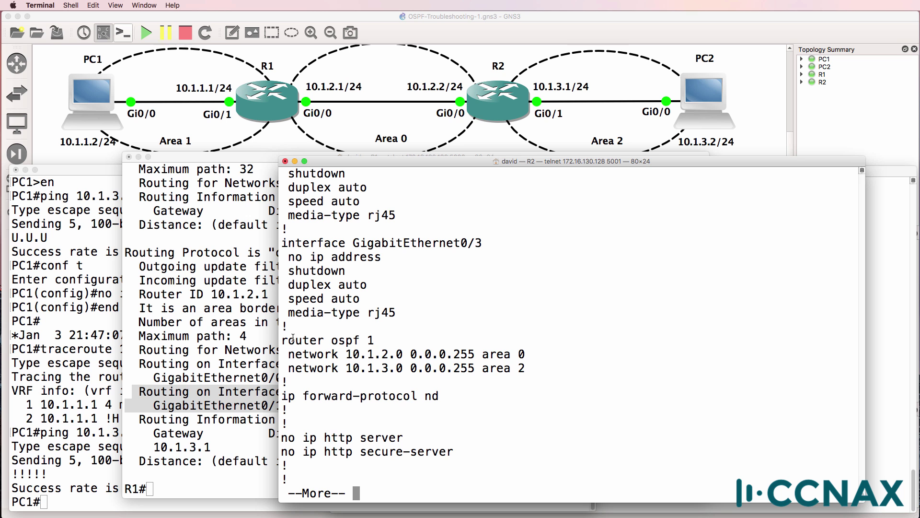
left_click_drag(285, 339, 572, 371)
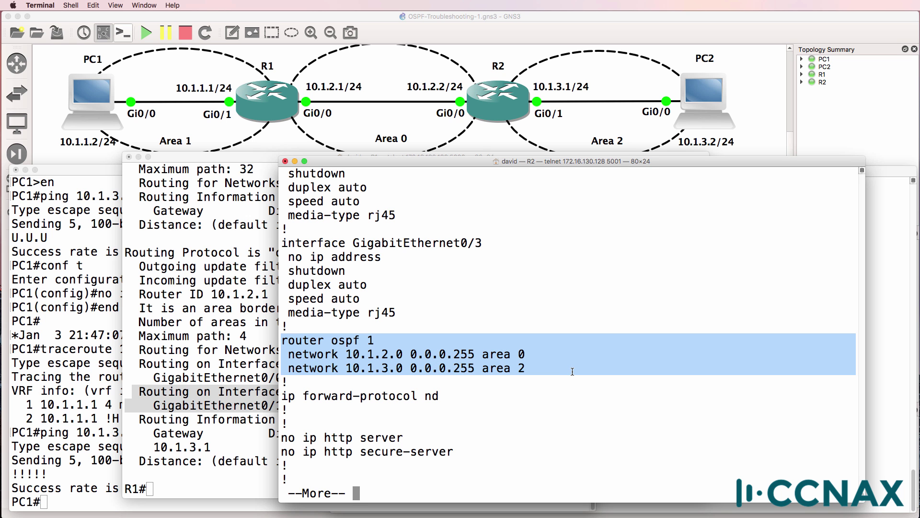
Page through R1's running configuration with "sh run" and highlight the "ip ospf 1 area" lines under GigabitEthernet0/1 and GigabitEthernet0/0.
left_click(213, 364)
type("sh run")
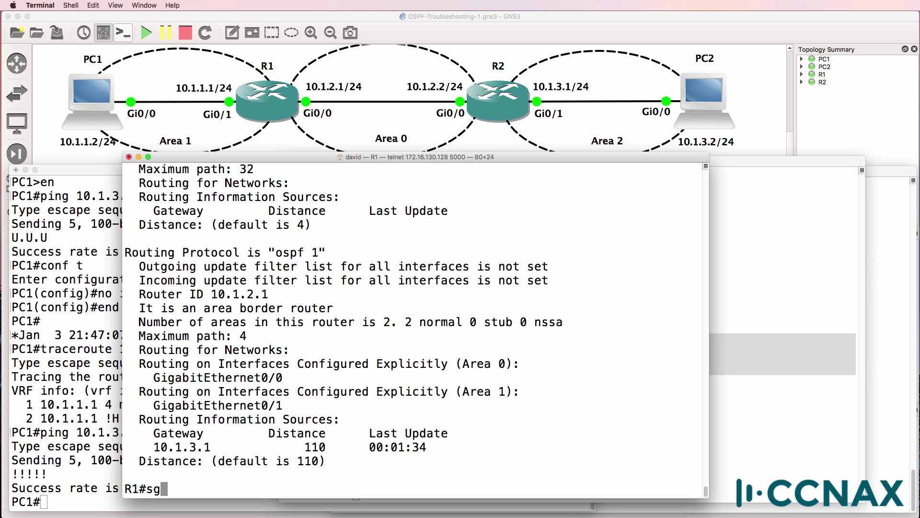
key("Return")
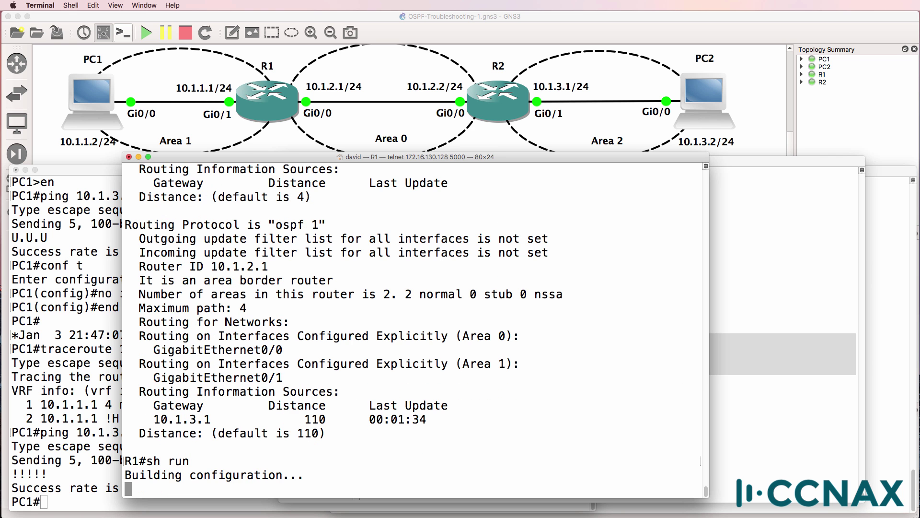
key("space")
key("space")
key("Return")
key("Return")
key("Return")
key("Return")
key("Return")
key("Return")
key("Return")
left_click_drag(266, 417, 117, 420)
left_click_drag(268, 327, 124, 324)
Highlight the "router ospf 1" section of R1's configuration and the "ip ospf 1 area 0" line under GigabitEthernet0/0.
key("space")
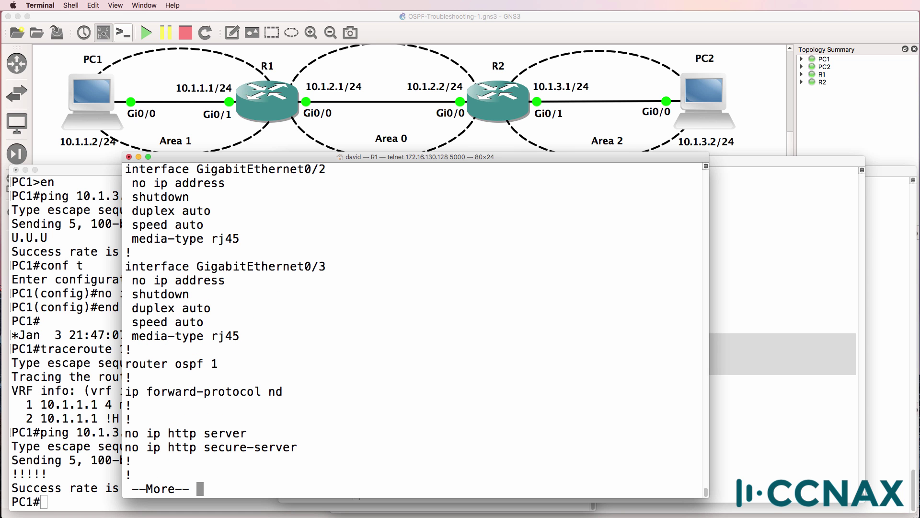
left_click_drag(151, 352, 267, 372)
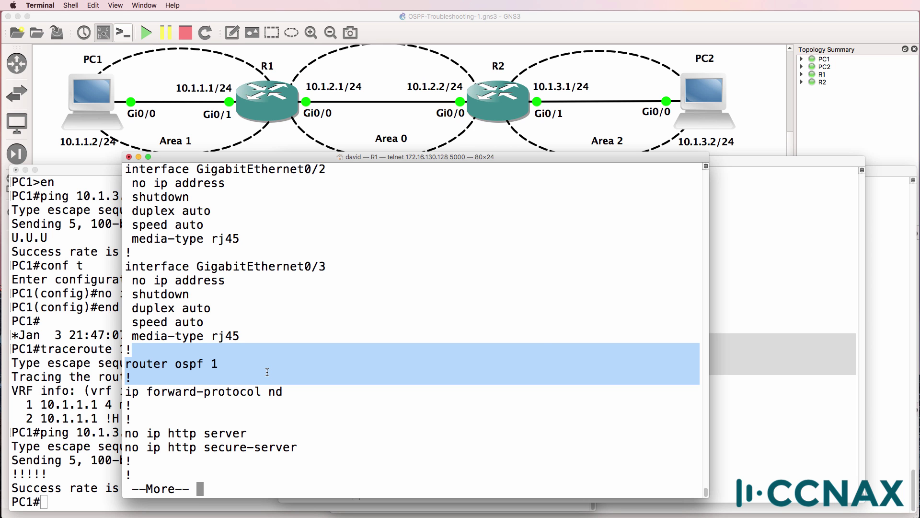
scroll(209, 297, "up", 3)
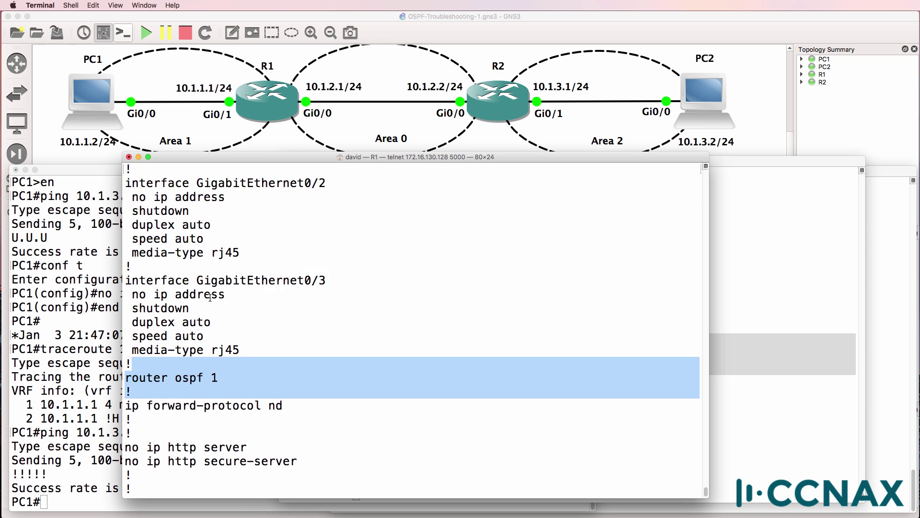
scroll(210, 298, "up", 5)
left_click_drag(247, 294, 64, 293)
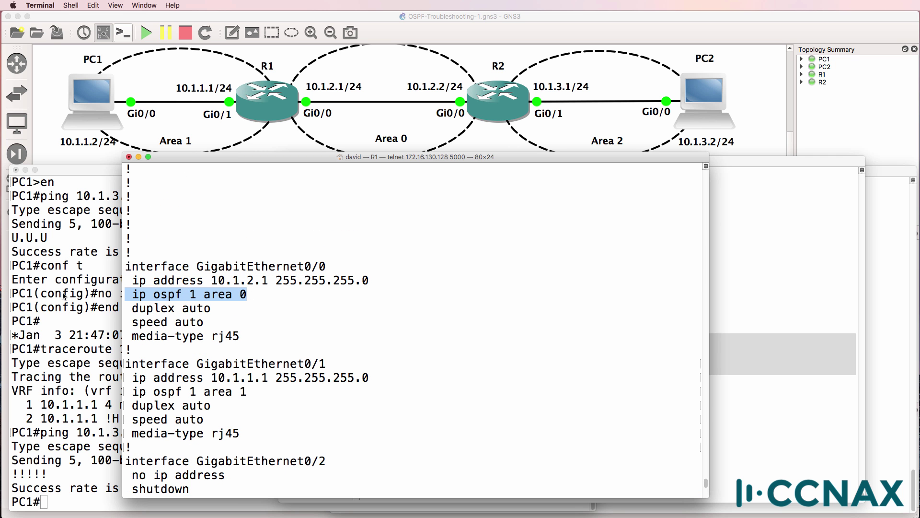